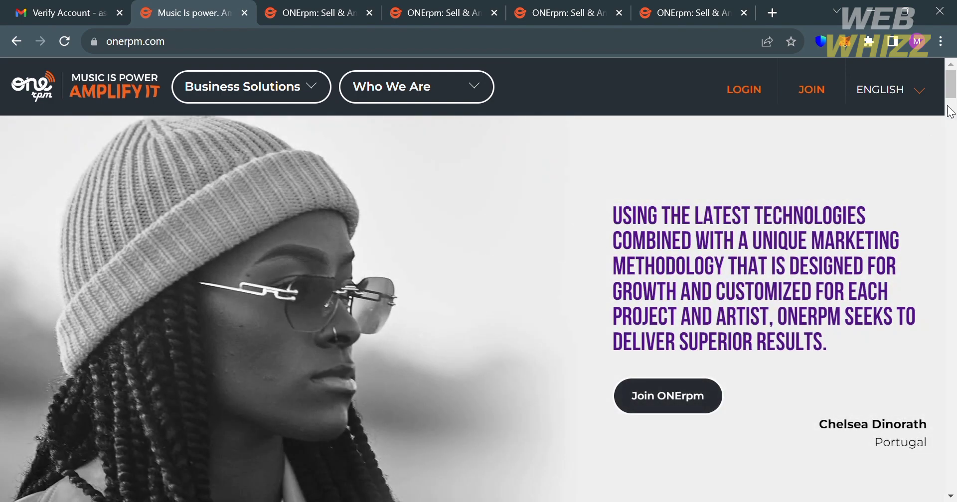
Step: Look through the ONErpm homepage, covering the keys to success, office locations, team and global video network sections
left_click_drag(955, 98, 955, 184)
scroll(530, 280, "down", 2)
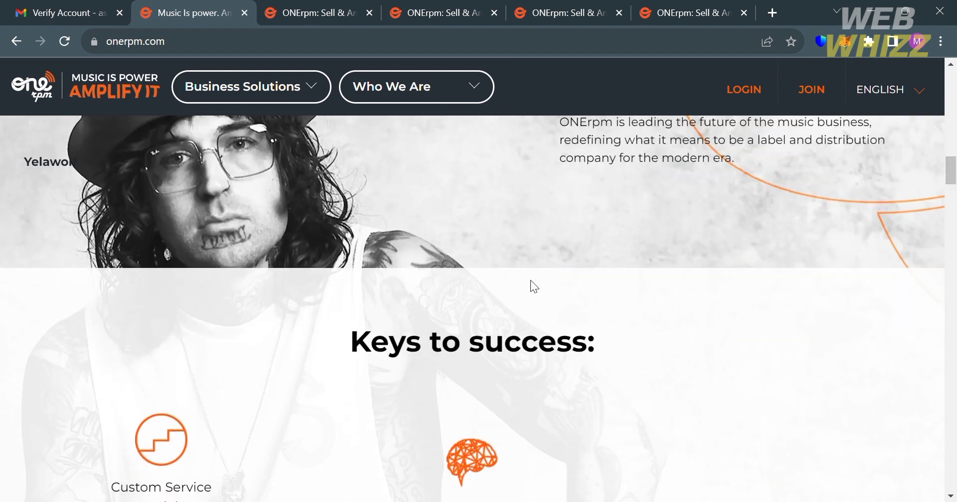
scroll(515, 283, "down", 3)
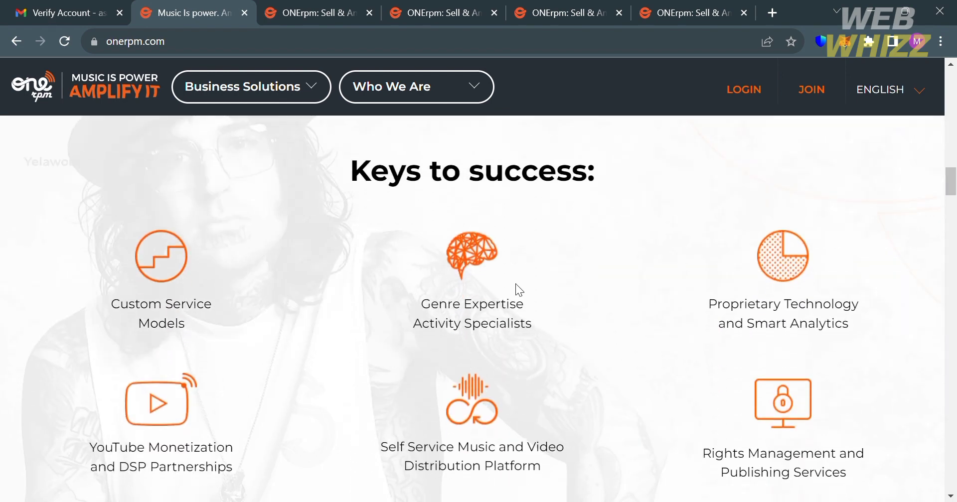
scroll(515, 283, "down", 4)
scroll(515, 283, "down", 5)
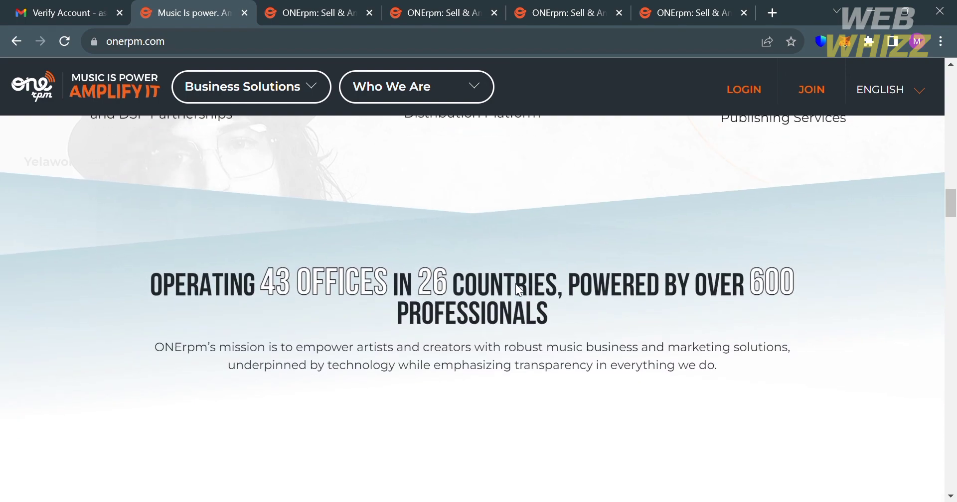
scroll(523, 291, "down", 14)
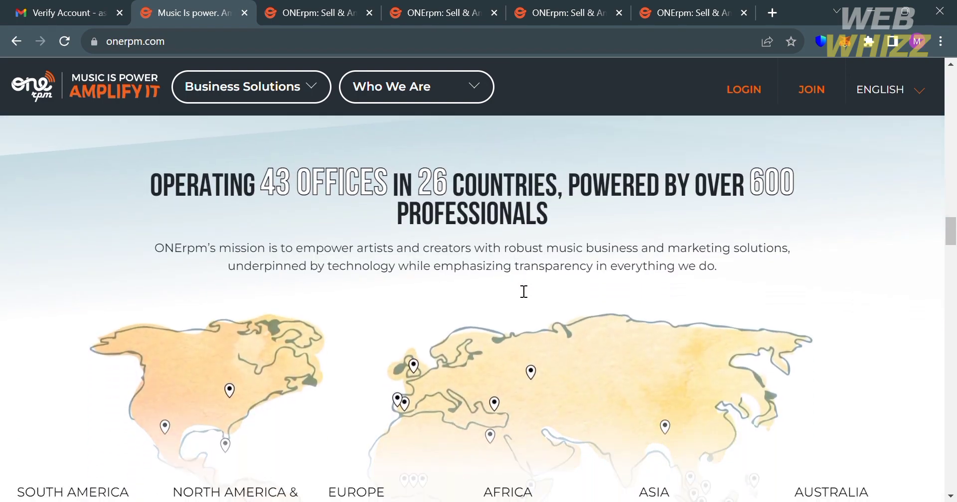
scroll(524, 291, "down", 8)
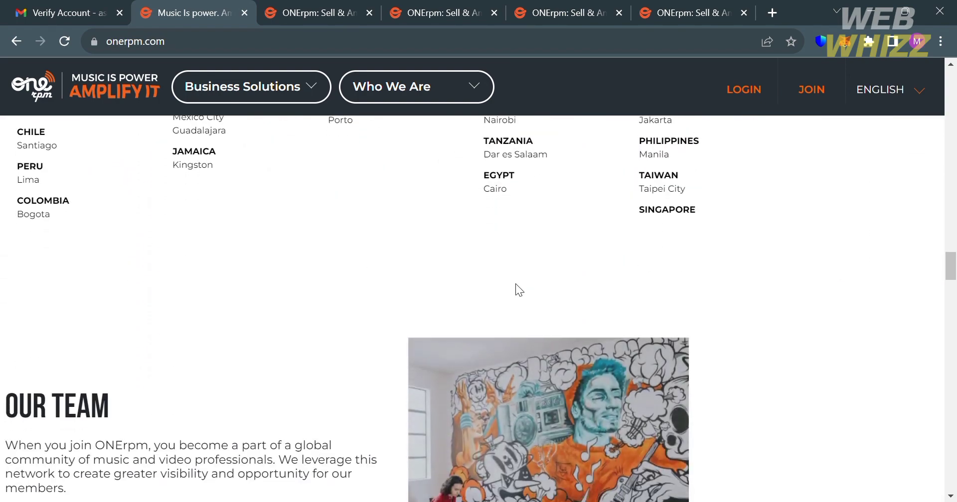
scroll(515, 282, "down", 11)
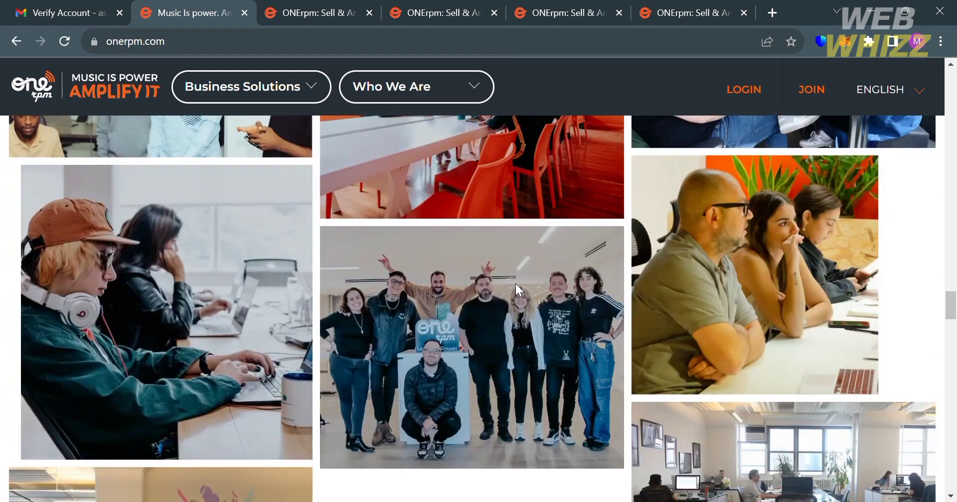
scroll(515, 283, "down", 6)
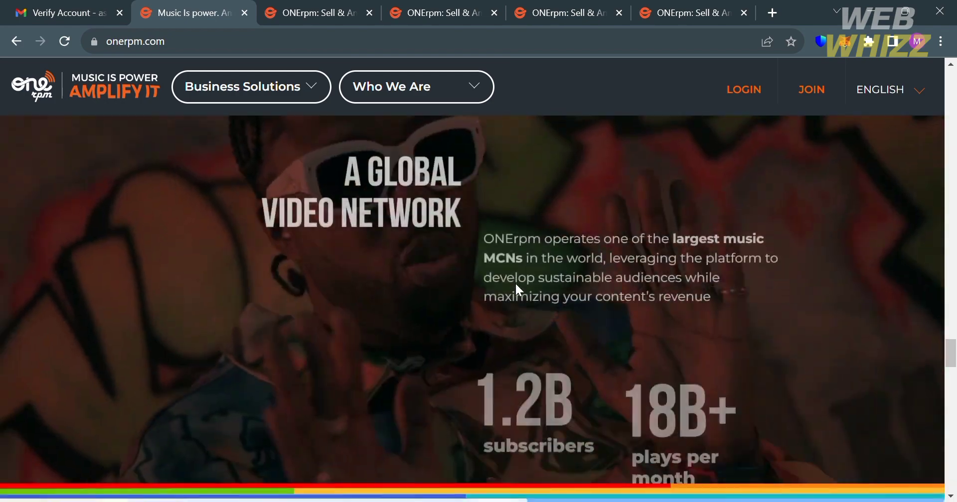
scroll(515, 283, "up", 20)
scroll(515, 283, "up", 10)
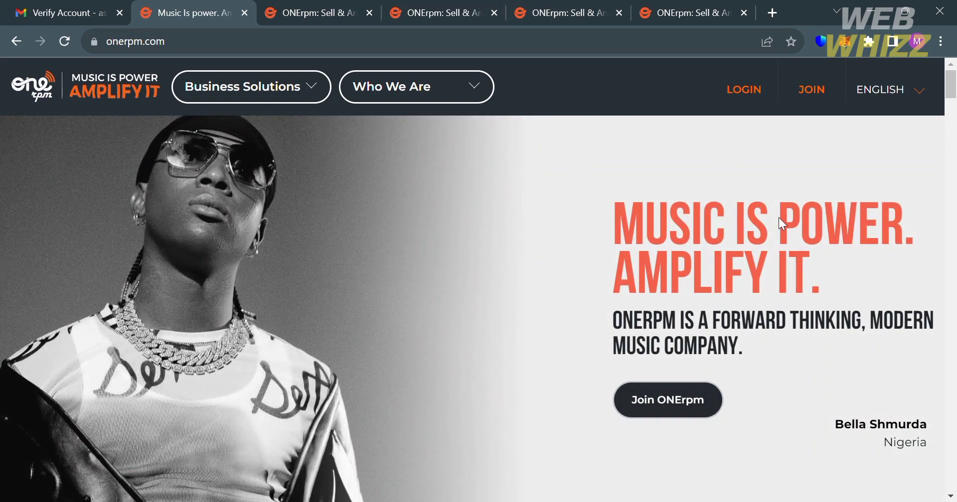
Step: Review the ONErpm registration form, including its email and password fields, terms agreement, reCAPTCHA and Facebook signup option
left_click(319, 11)
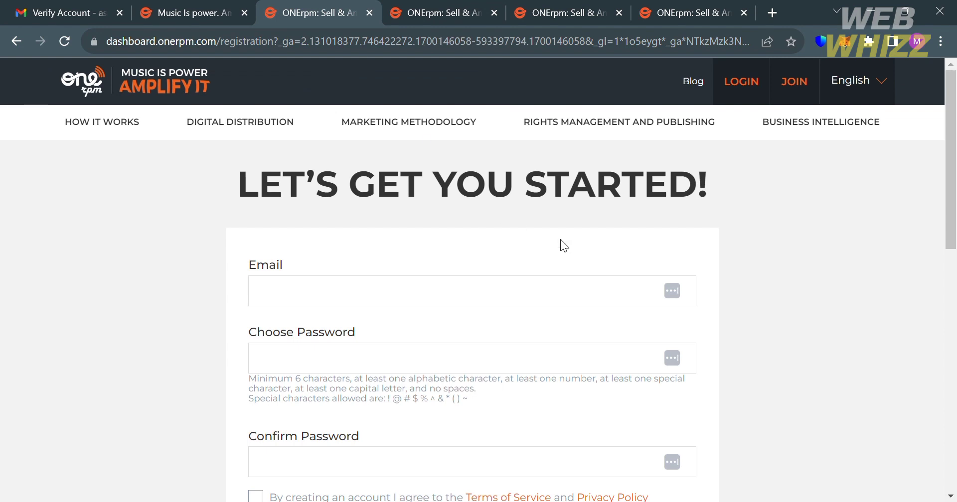
scroll(774, 264, "down", 2)
scroll(773, 264, "up", 2)
scroll(773, 264, "down", 1)
scroll(775, 270, "down", 3)
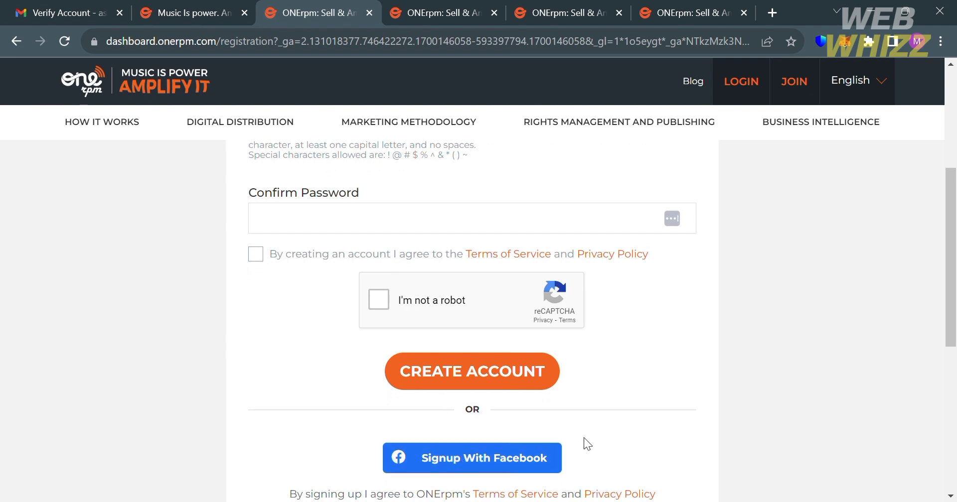
scroll(584, 437, "up", 3)
scroll(577, 419, "up", 1)
scroll(563, 396, "down", 2)
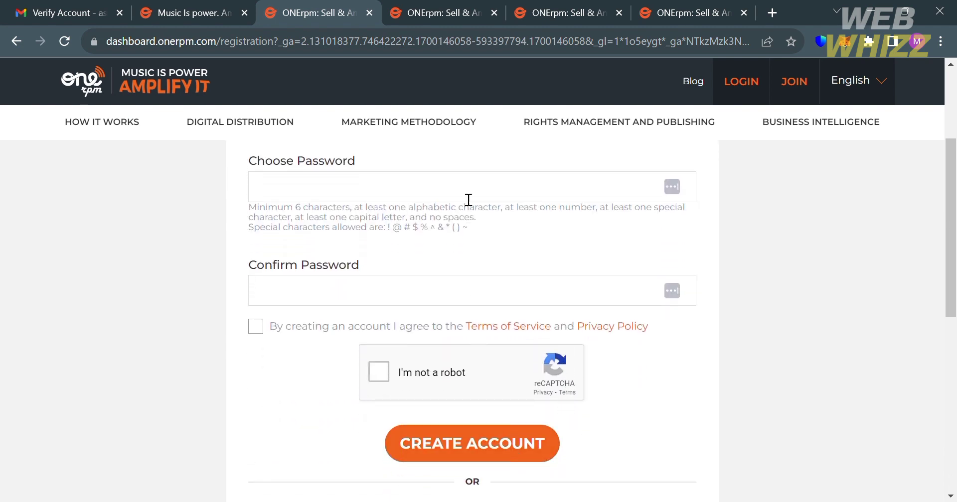
Step: Check the registration confirmation page and read the Verify Account email from ONErpm in Gmail
left_click(453, 6)
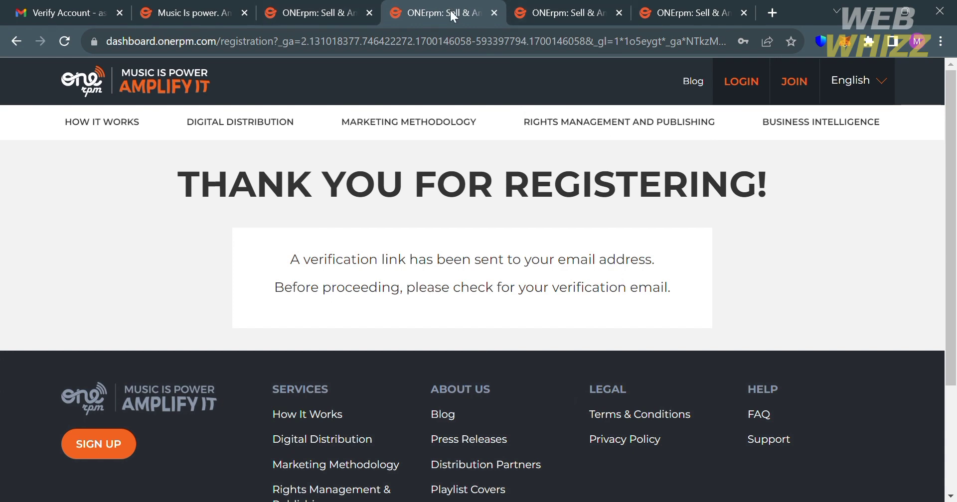
left_click(89, 6)
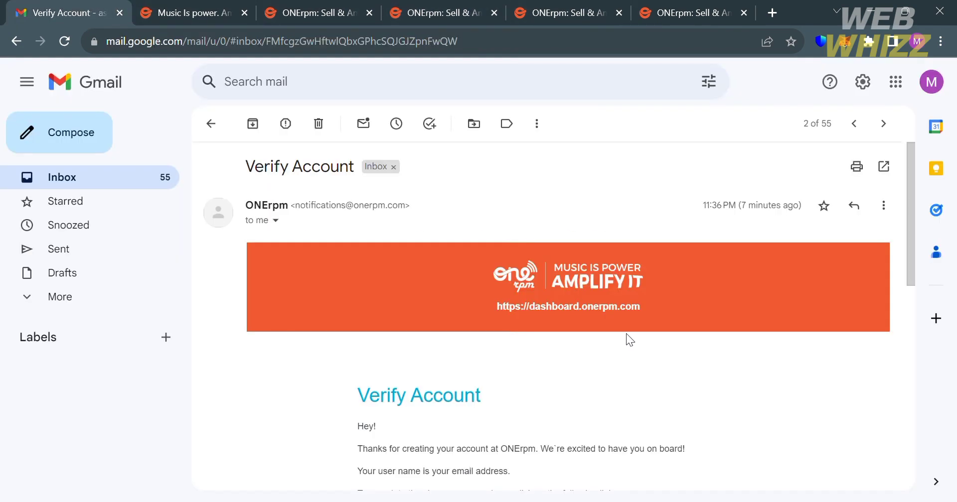
scroll(637, 351, "down", 3)
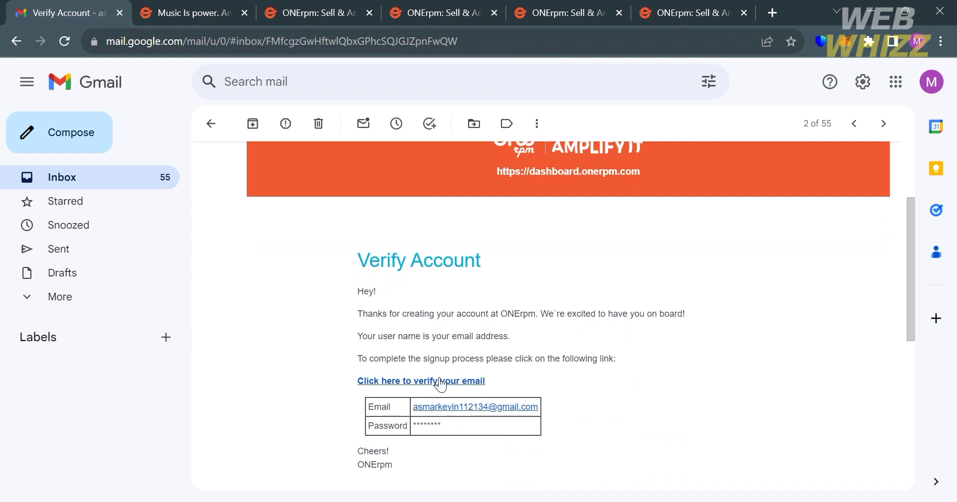
Step: Choose the Label, Publisher account type in the ONErpm account setup and review all fields of the Basic Info form
left_click(552, 6)
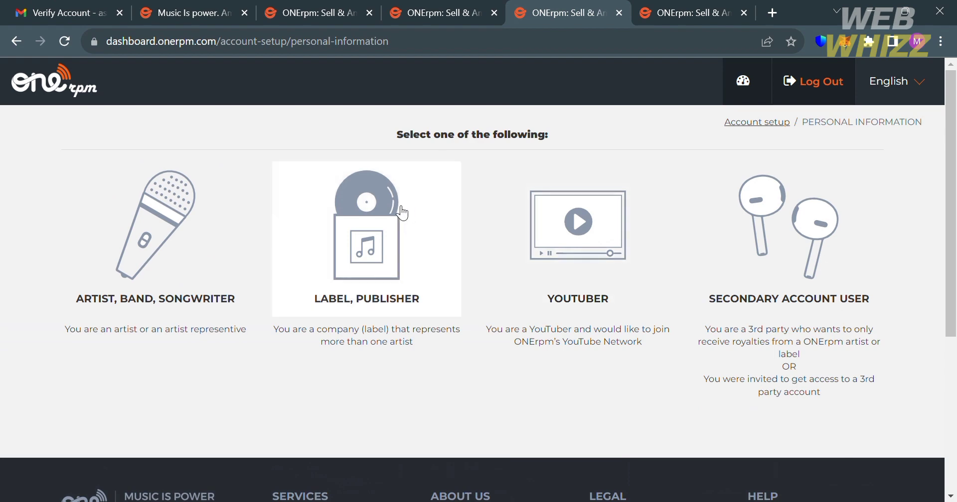
left_click(403, 233)
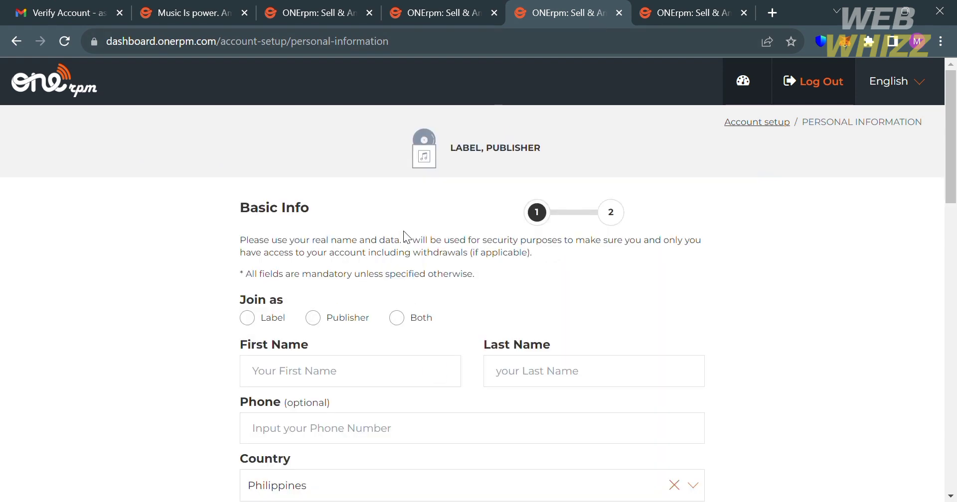
scroll(525, 387, "down", 2)
scroll(525, 391, "up", 2)
scroll(567, 349, "down", 7)
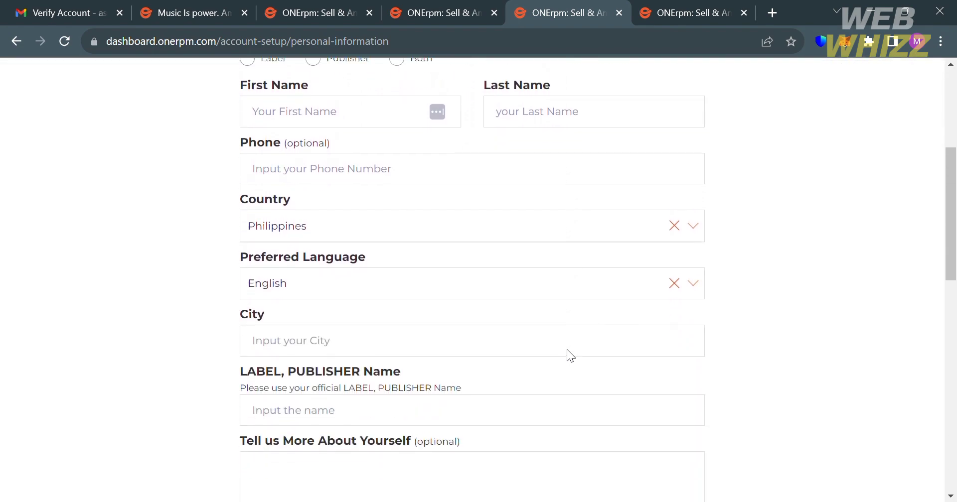
scroll(566, 349, "down", 9)
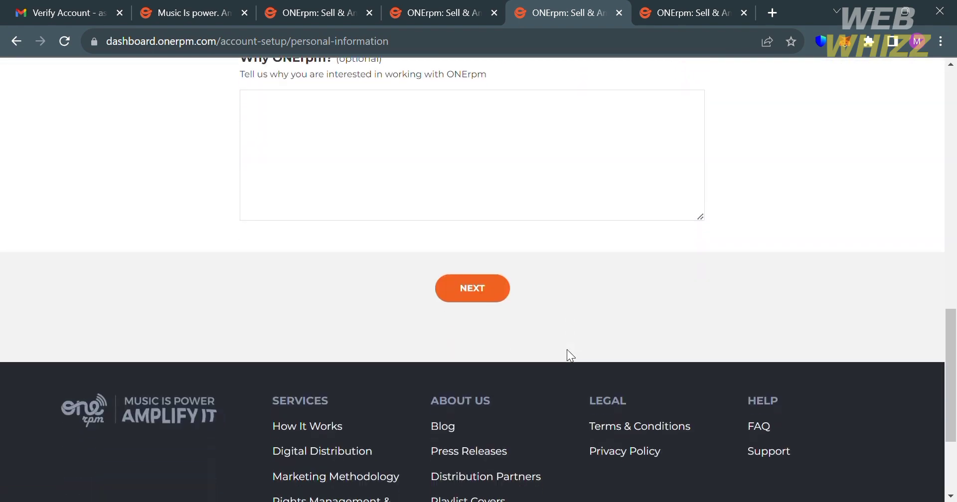
scroll(567, 348, "up", 3)
scroll(568, 351, "up", 13)
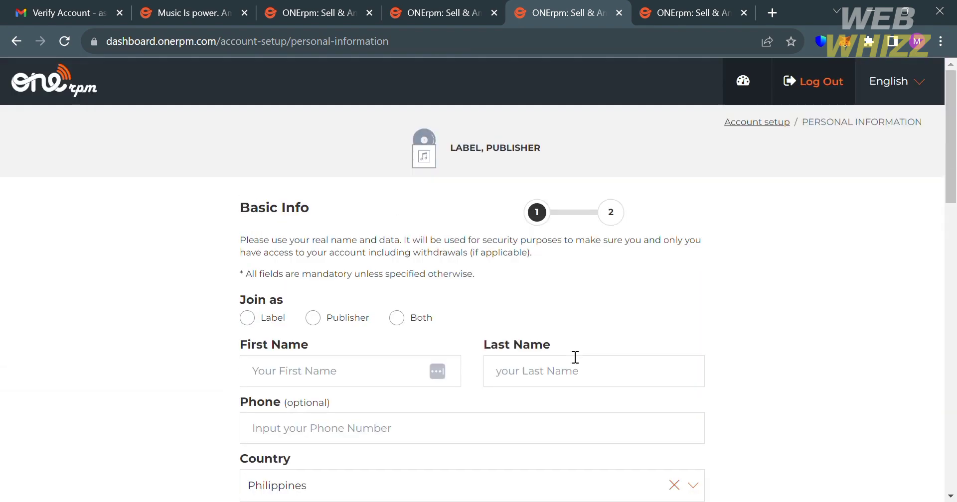
Step: Start a new music upload from the ONErpm dashboard and title the album "Shades"
left_click(668, 7)
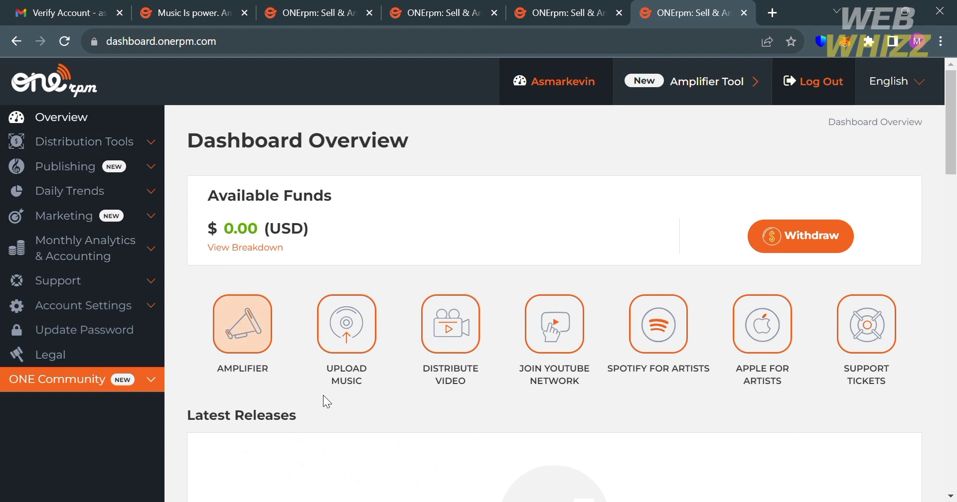
left_click(358, 332)
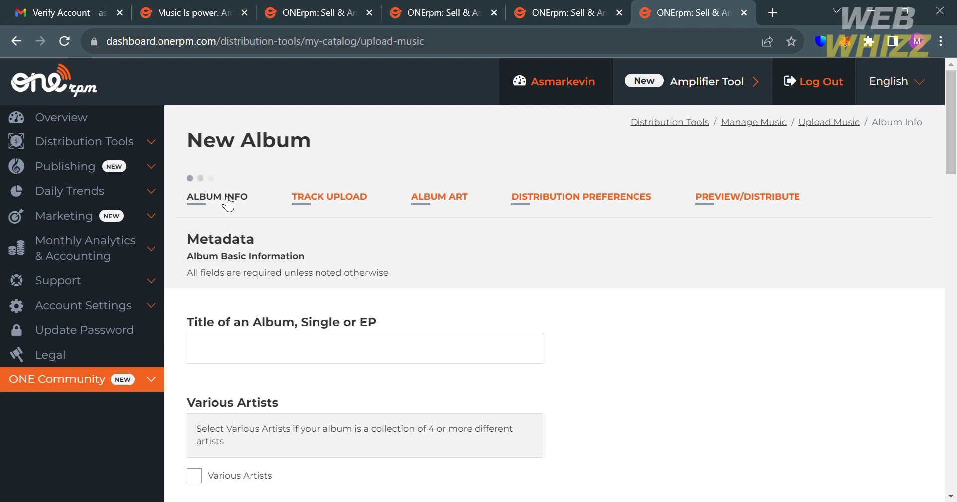
scroll(412, 304, "down", 2)
scroll(412, 302, "down", 1)
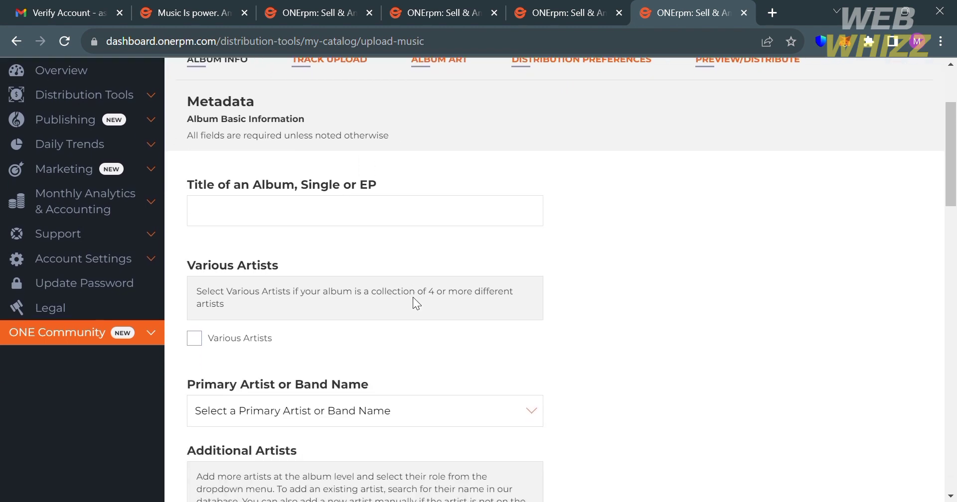
left_click(361, 225)
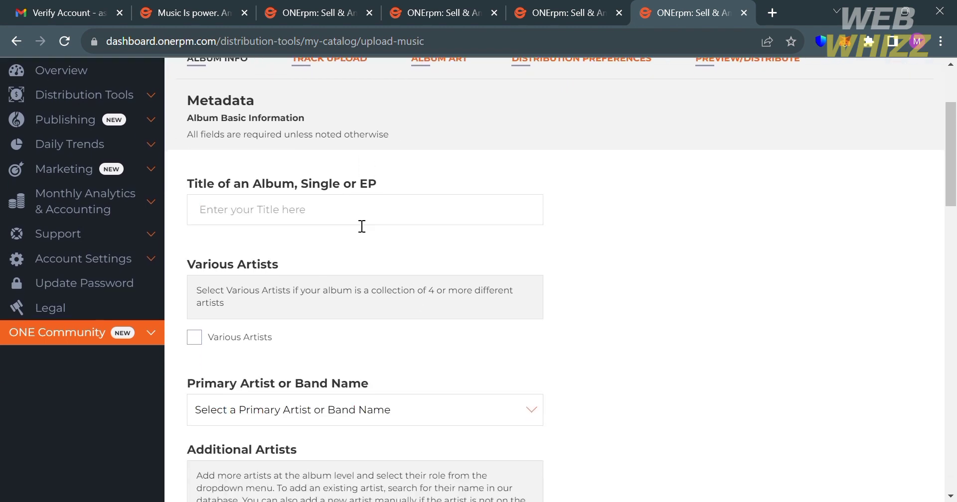
type("Shades")
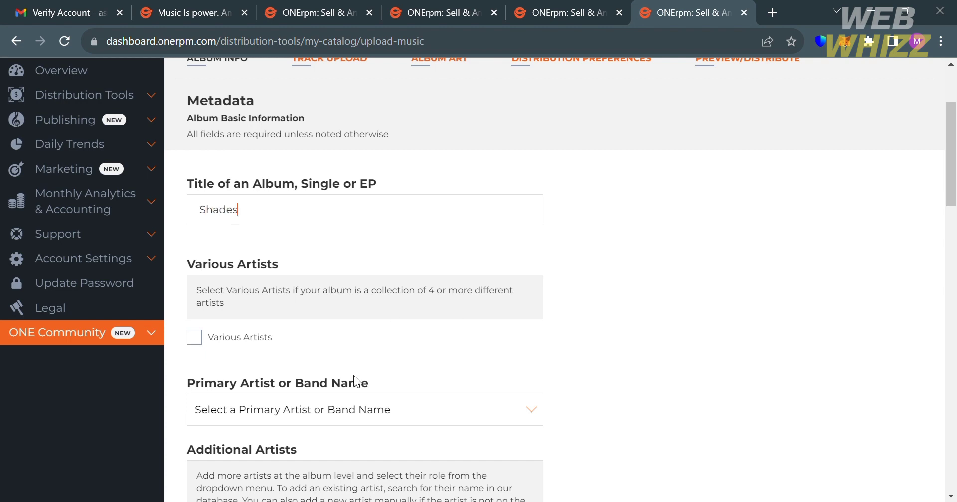
left_click(210, 341)
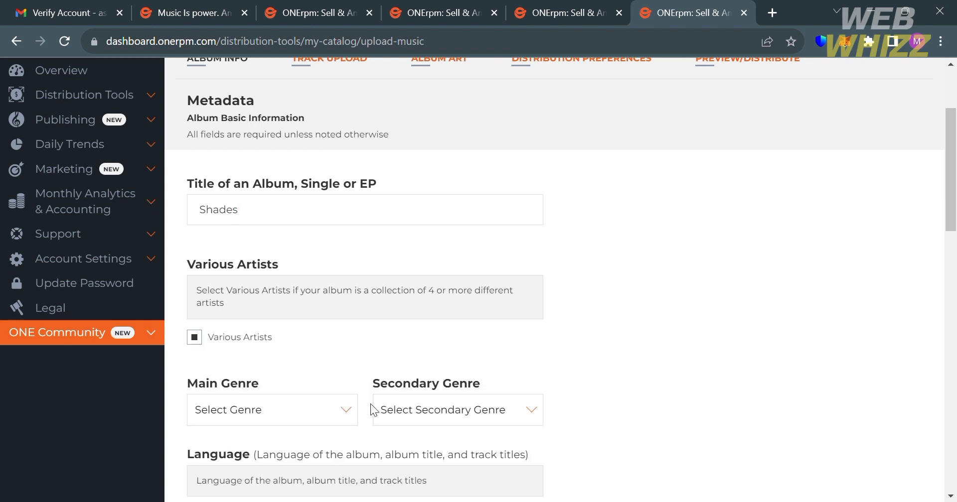
scroll(512, 416, "down", 3)
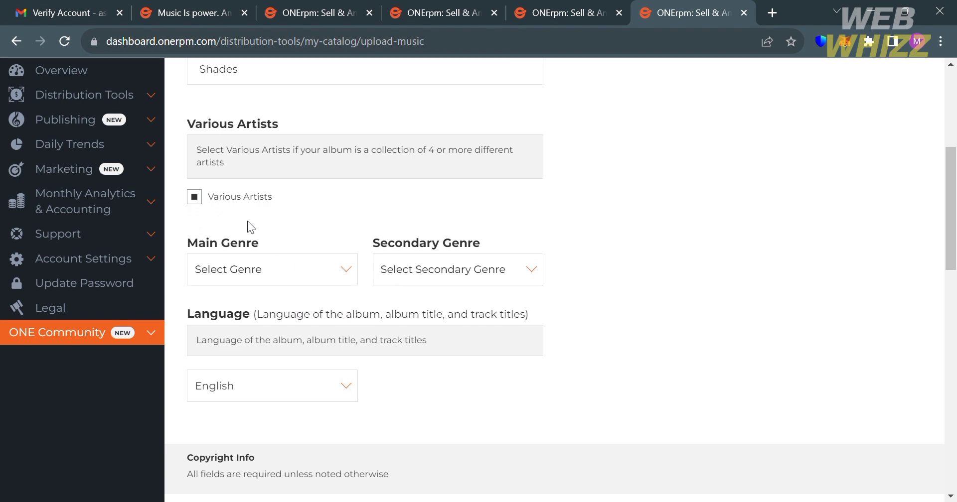
left_click(199, 200)
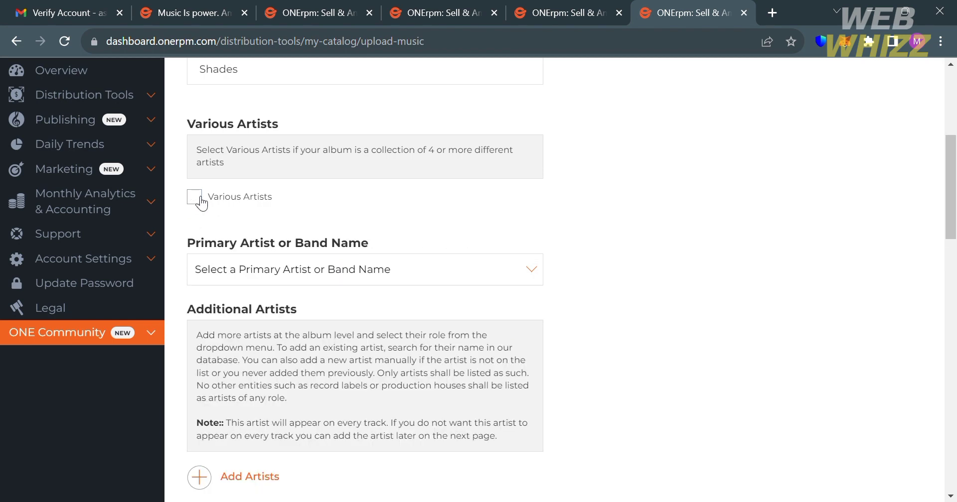
Step: Add two additional artist rows to the album, searching the first row's artist list for an artist name
scroll(543, 288, "down", 2)
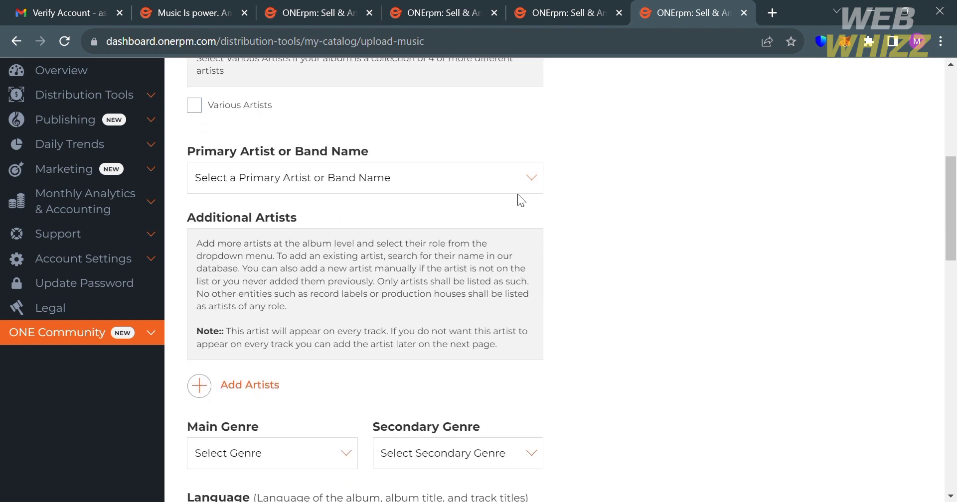
left_click(244, 390)
left_click(246, 394)
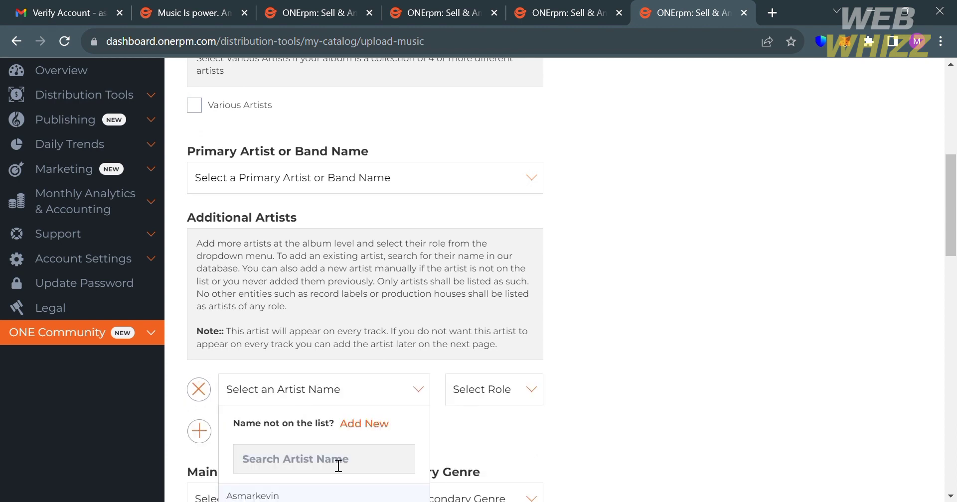
type("Jko")
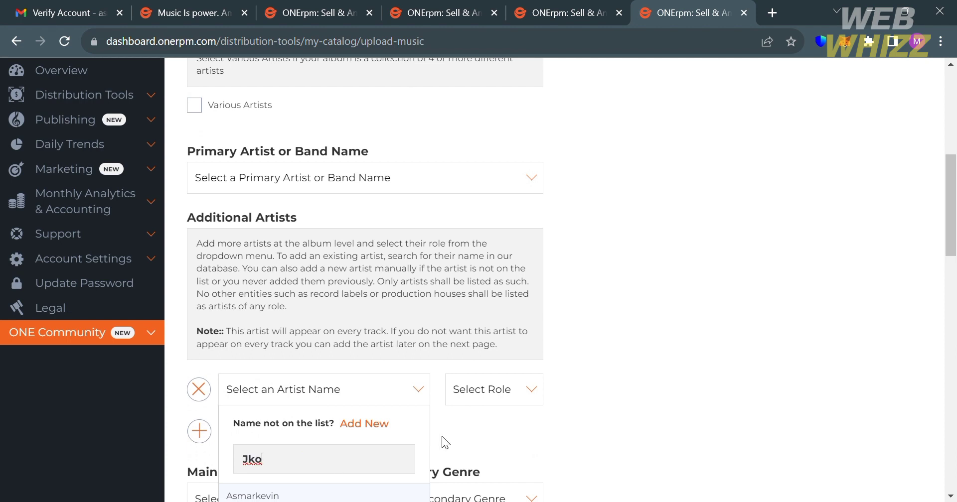
left_click(492, 429)
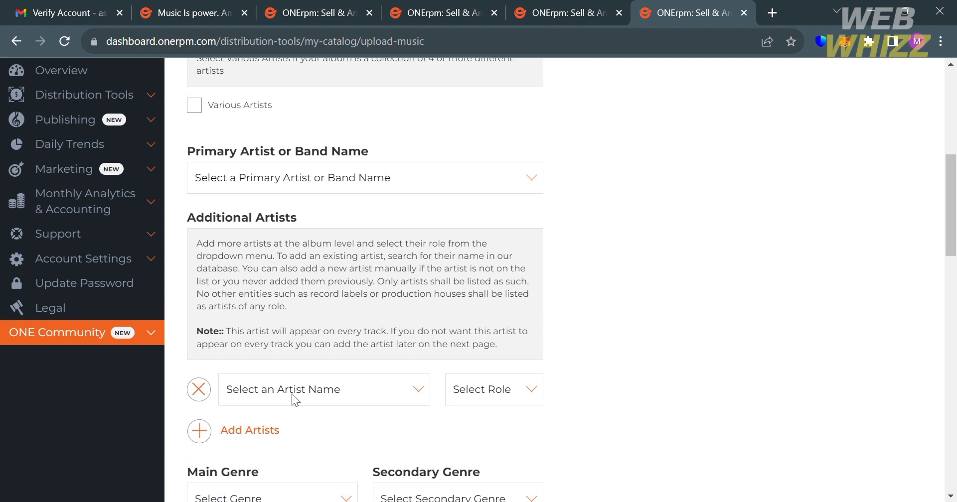
left_click(249, 430)
Step: Set the album's main genre to Anime
scroll(566, 297, "down", 4)
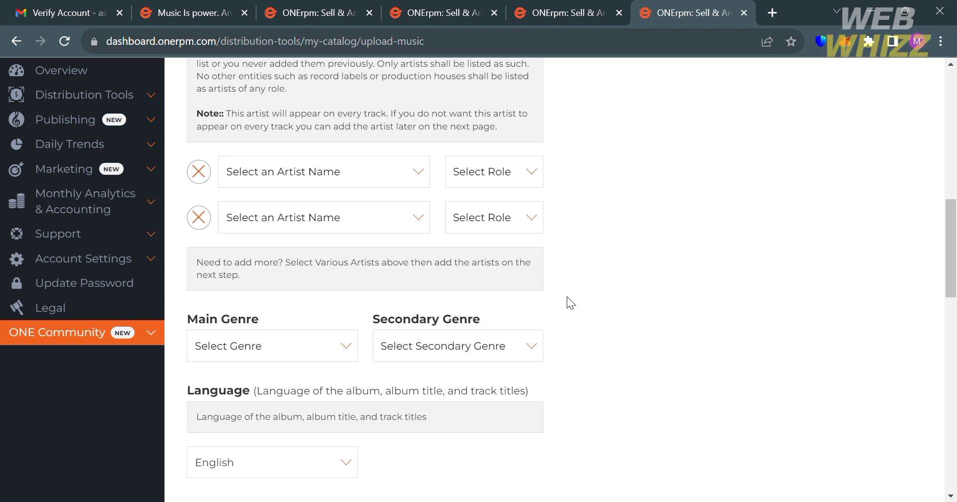
scroll(566, 297, "down", 3)
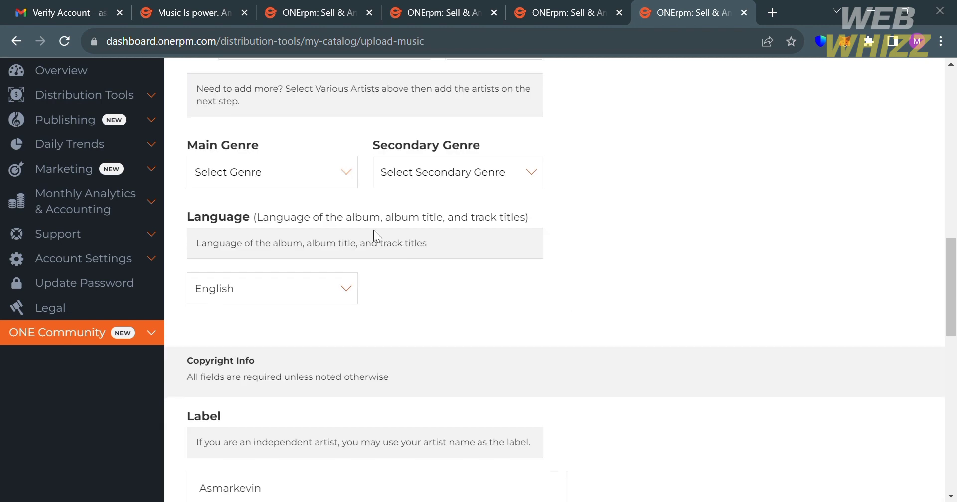
left_click(332, 174)
scroll(289, 344, "down", 3)
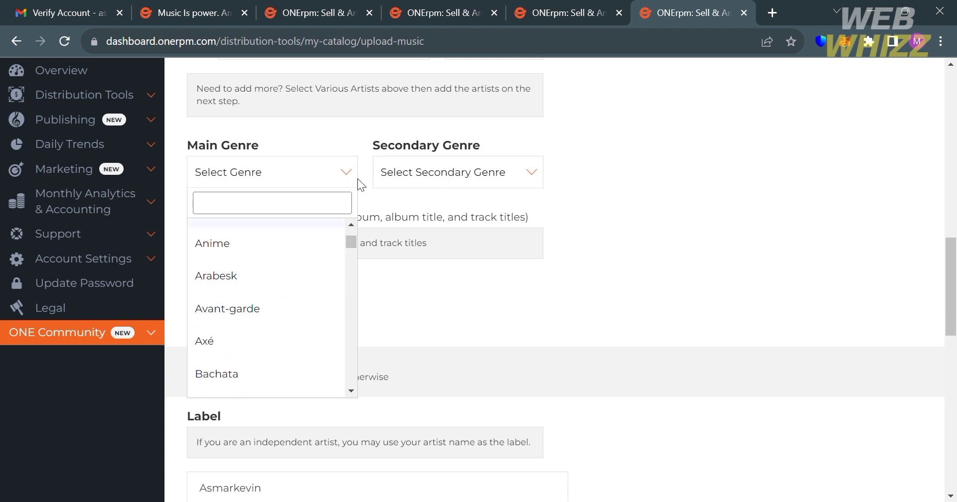
left_click(253, 249)
Step: Set the album's secondary genre to Asian
left_click(446, 174)
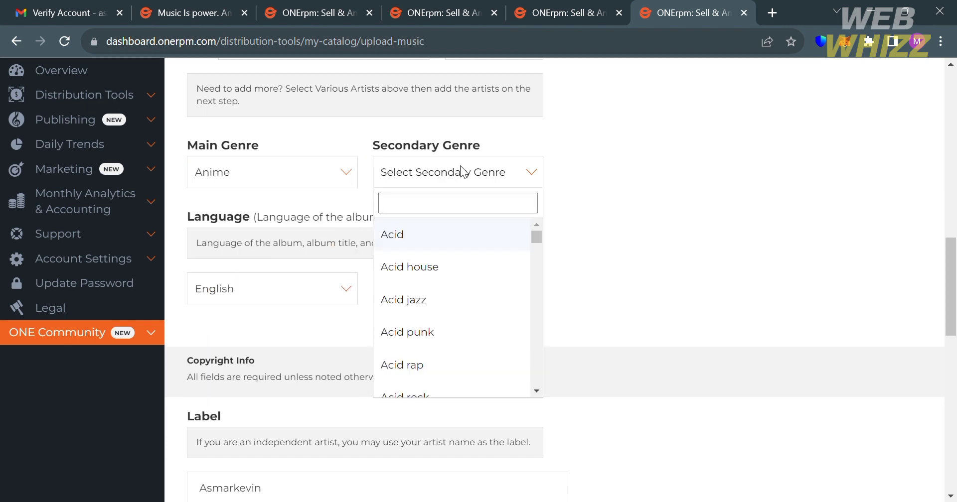
scroll(464, 323, "down", 1)
scroll(463, 324, "down", 15)
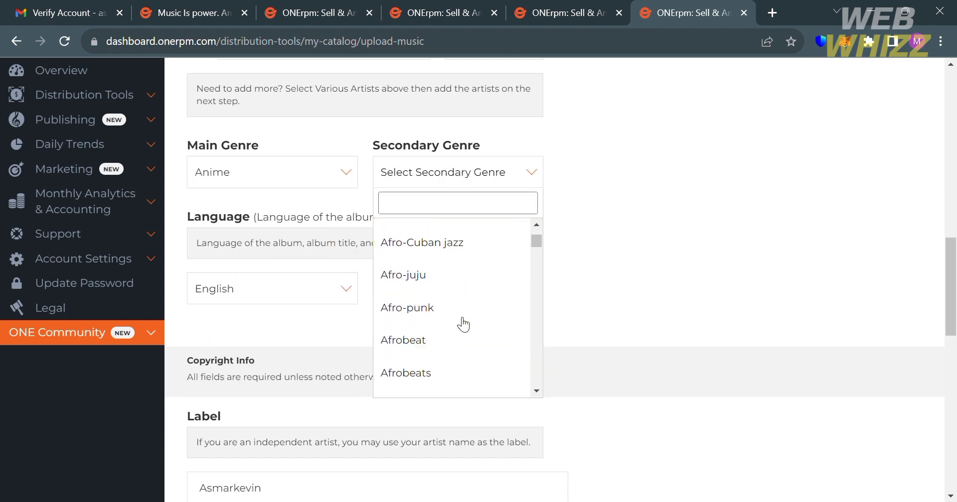
scroll(464, 325, "down", 1)
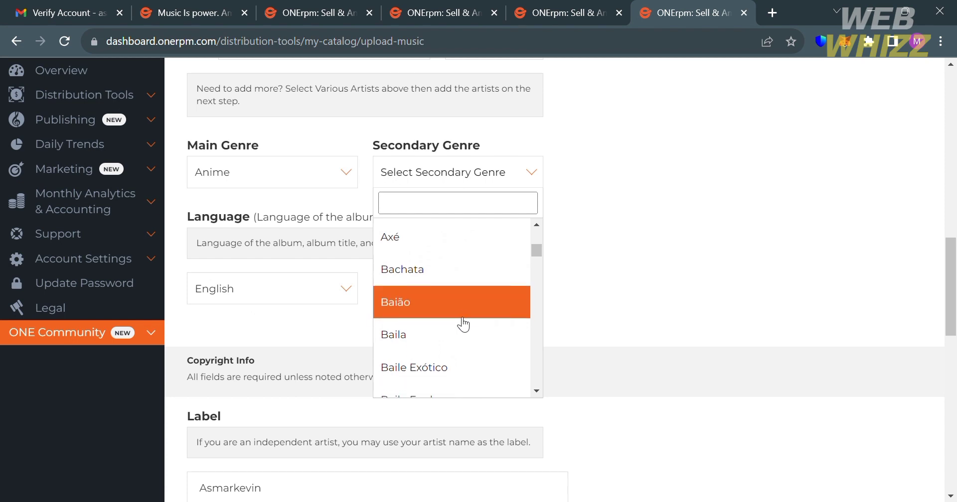
scroll(463, 324, "up", 5)
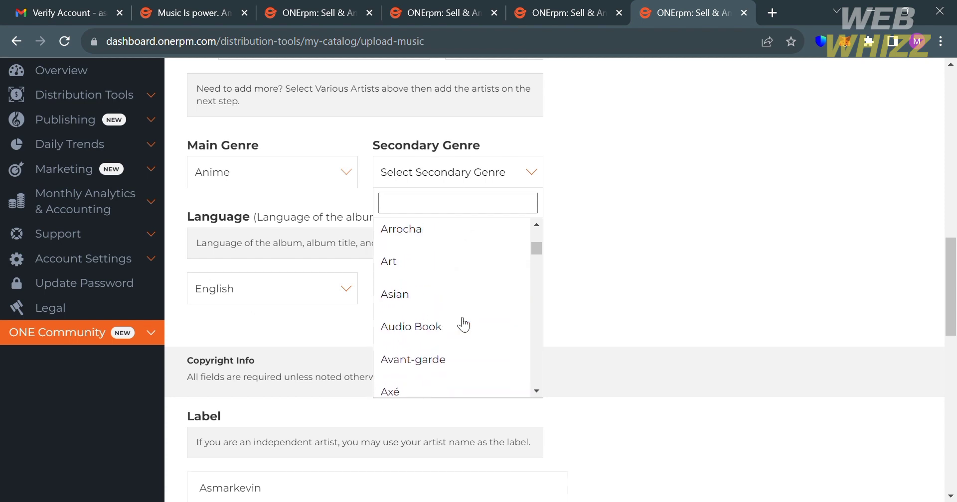
left_click(455, 299)
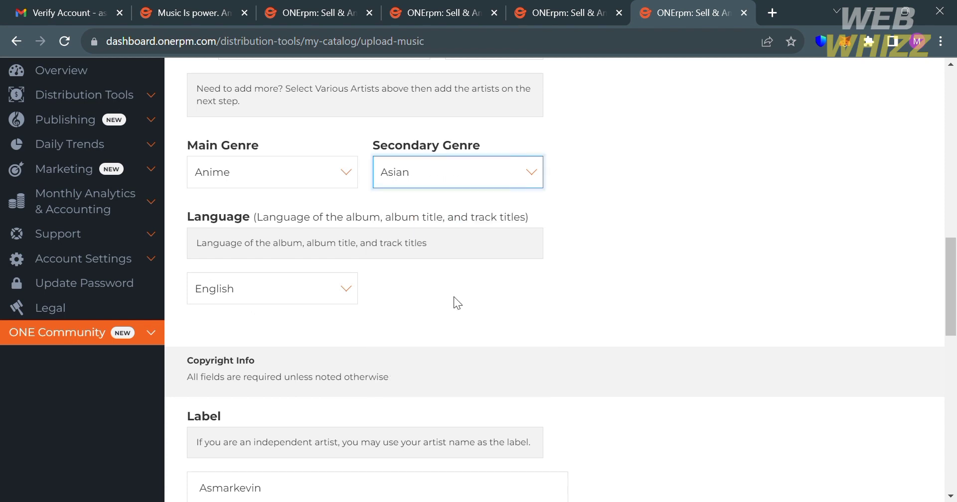
Step: Review the Copyright Info and Bar Code (UPC) fields and check the album form from start to end
scroll(357, 293, "down", 5)
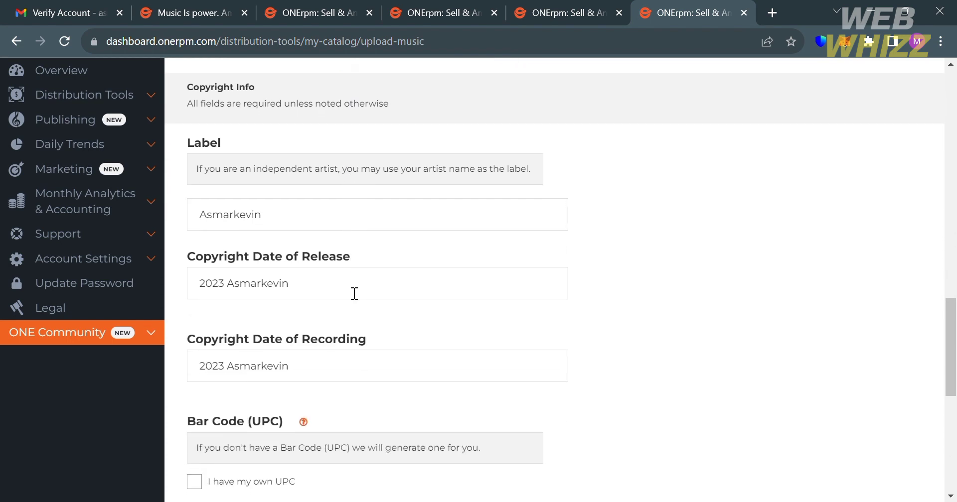
scroll(419, 375, "down", 4)
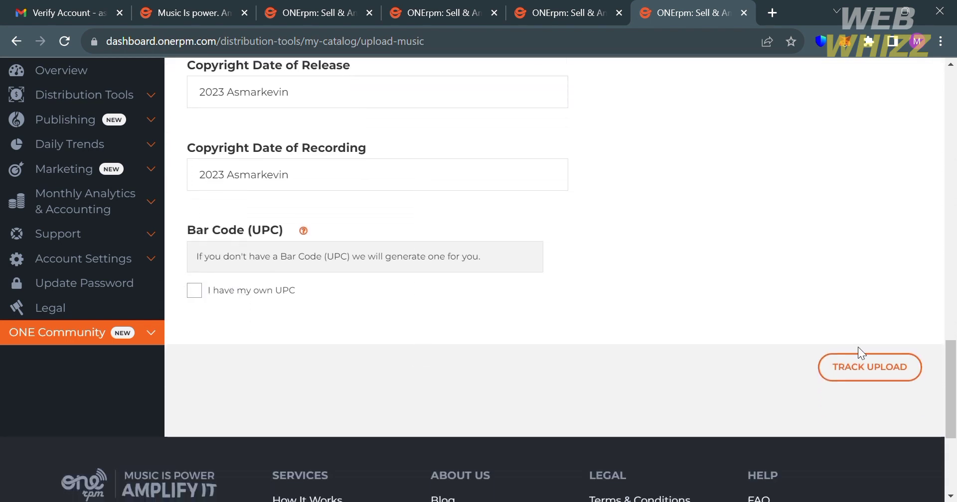
scroll(871, 378, "up", 4)
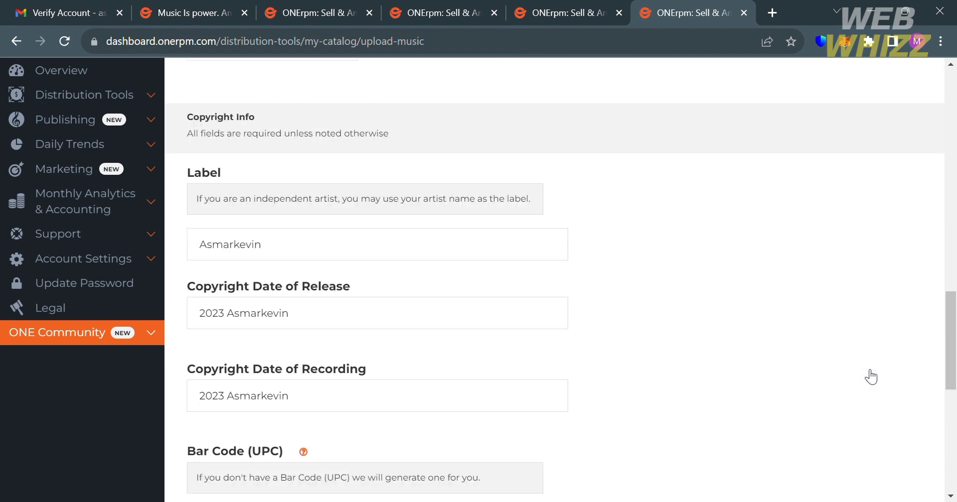
scroll(871, 377, "down", 4)
scroll(871, 378, "down", 2)
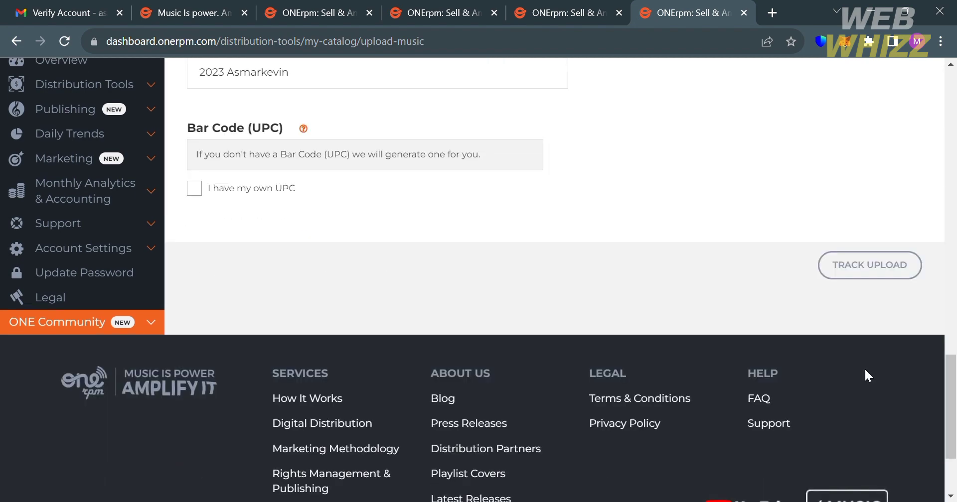
scroll(694, 232, "up", 20)
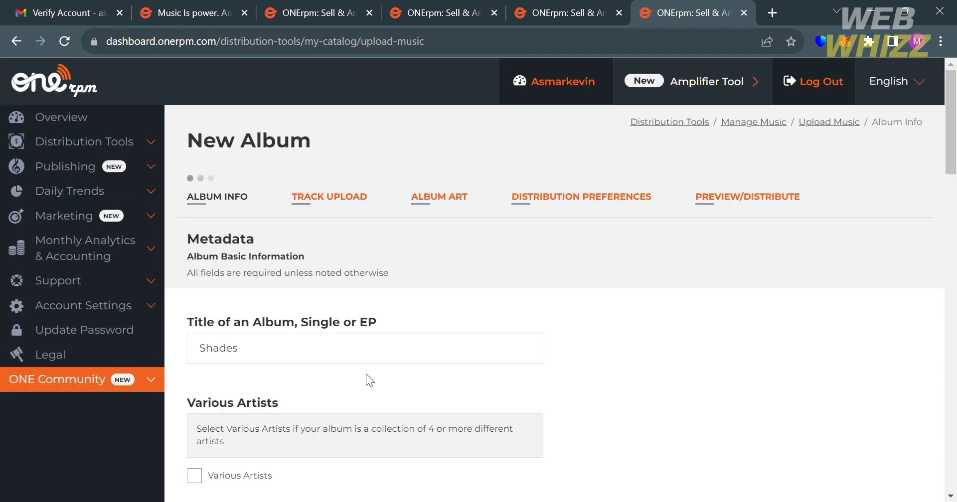
scroll(483, 386, "down", 17)
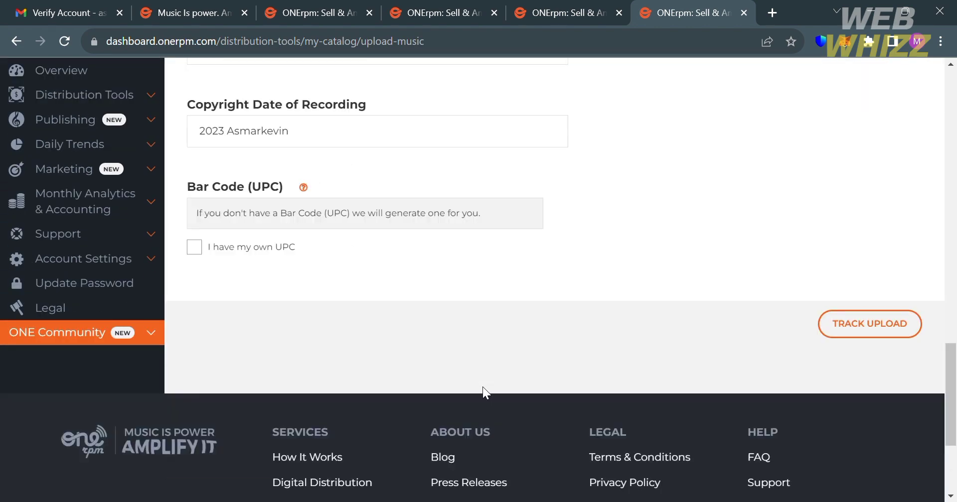
Step: Choose the account's existing artist as the album's primary artist and confirm the artist's store profile selections
scroll(482, 386, "up", 11)
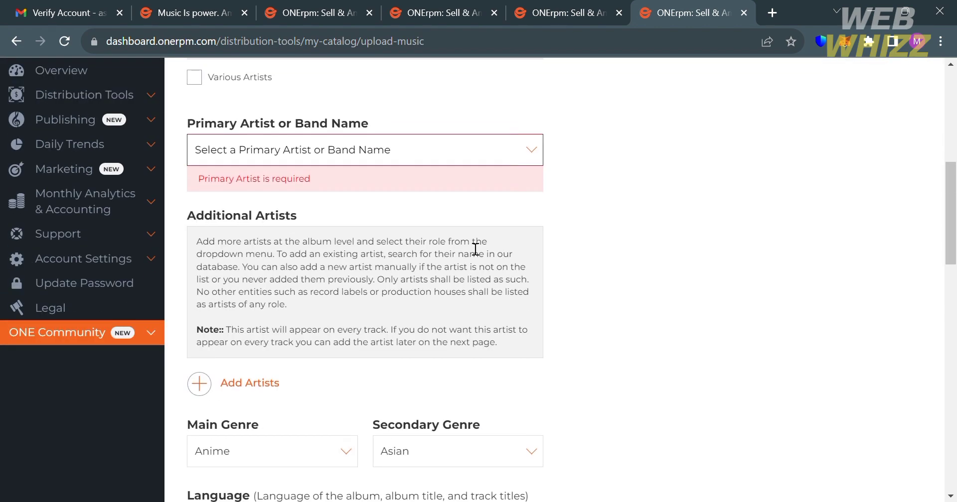
left_click(449, 155)
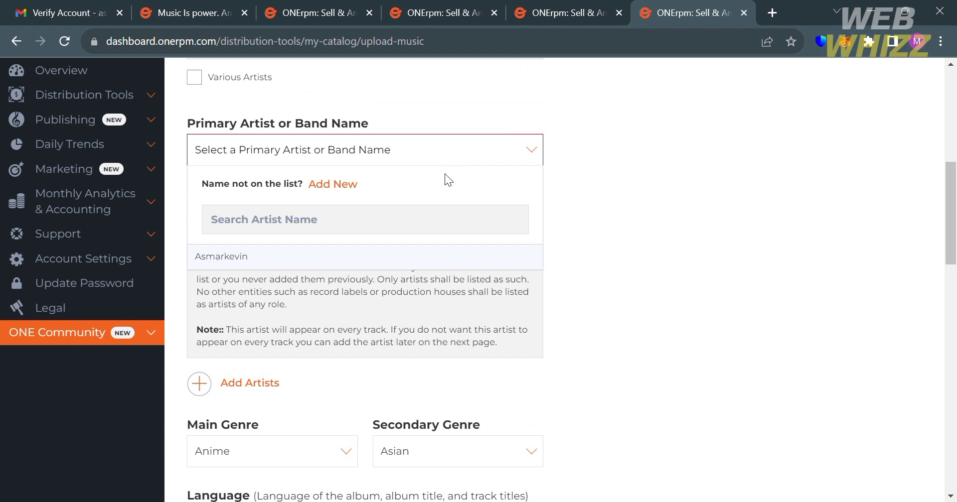
left_click(437, 222)
type("Jayc")
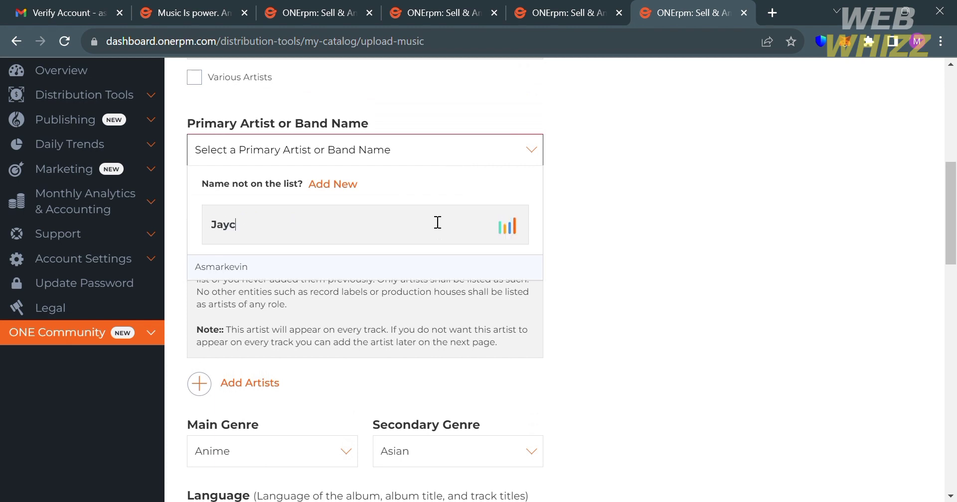
left_click(415, 268)
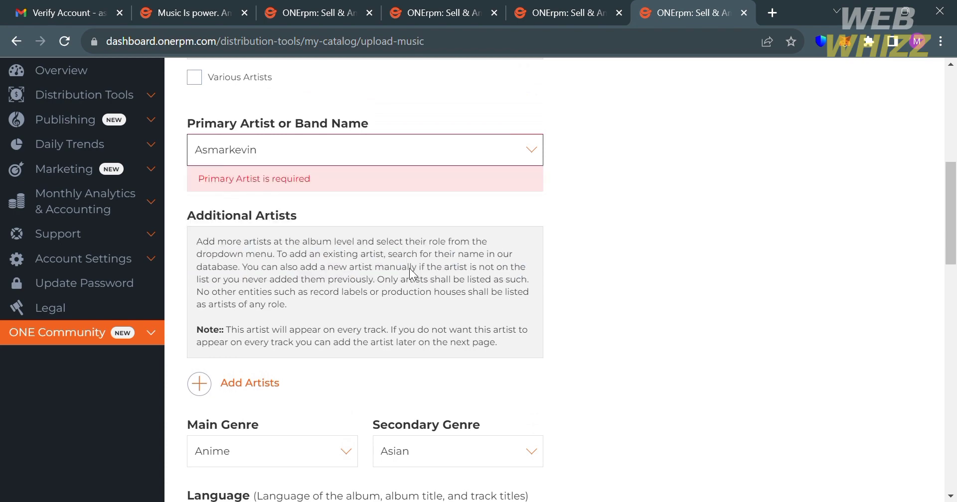
left_click(360, 175)
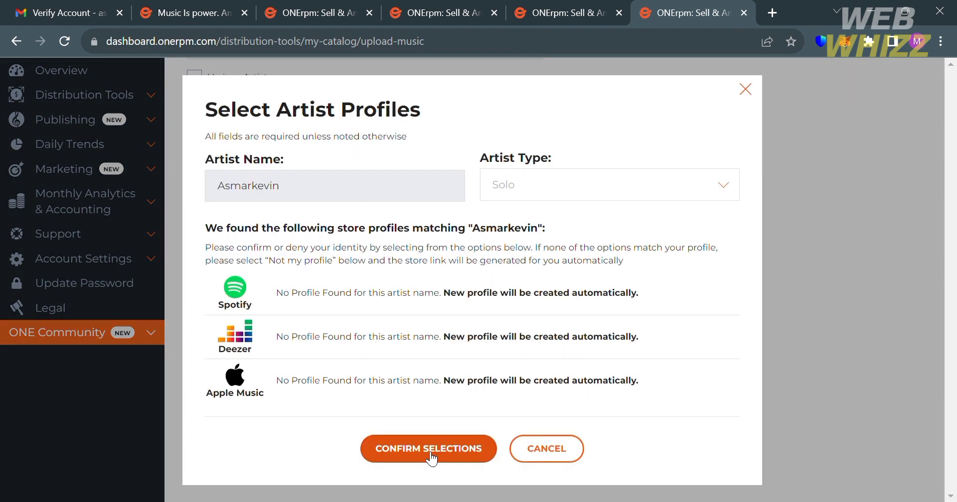
left_click(429, 449)
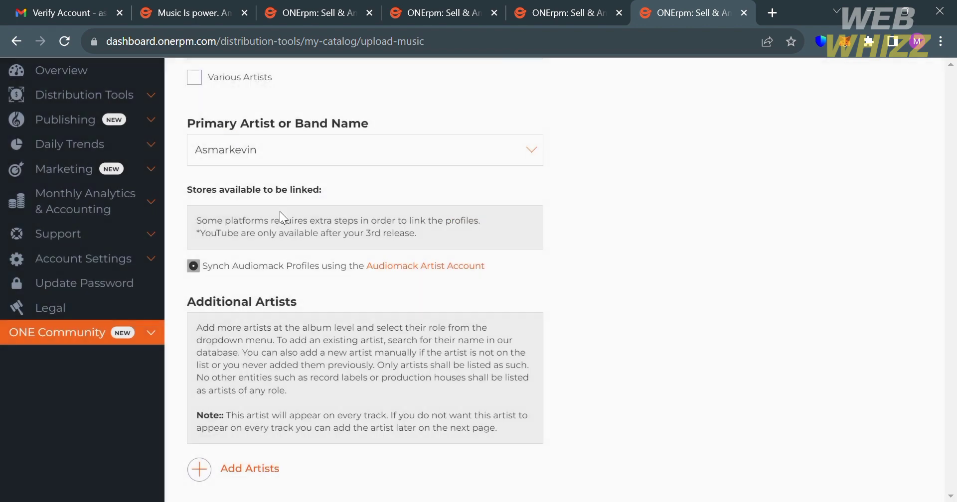
Step: Submit the album information and approve the album summary to proceed to Track Upload
scroll(583, 355, "down", 3)
scroll(584, 355, "down", 10)
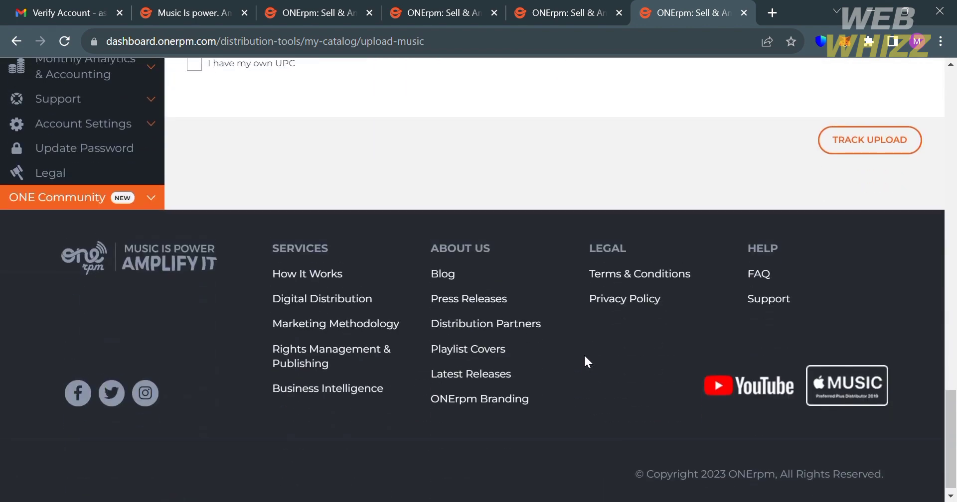
scroll(584, 355, "up", 4)
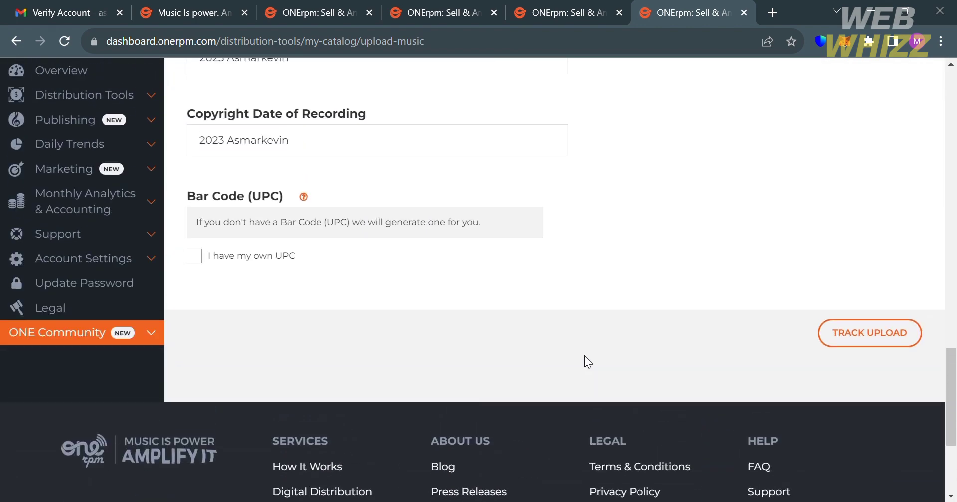
left_click(888, 343)
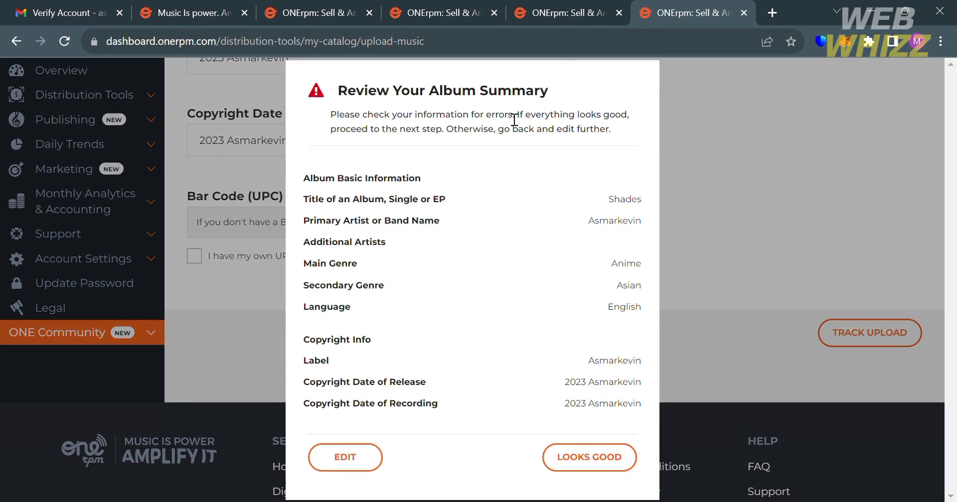
left_click(623, 464)
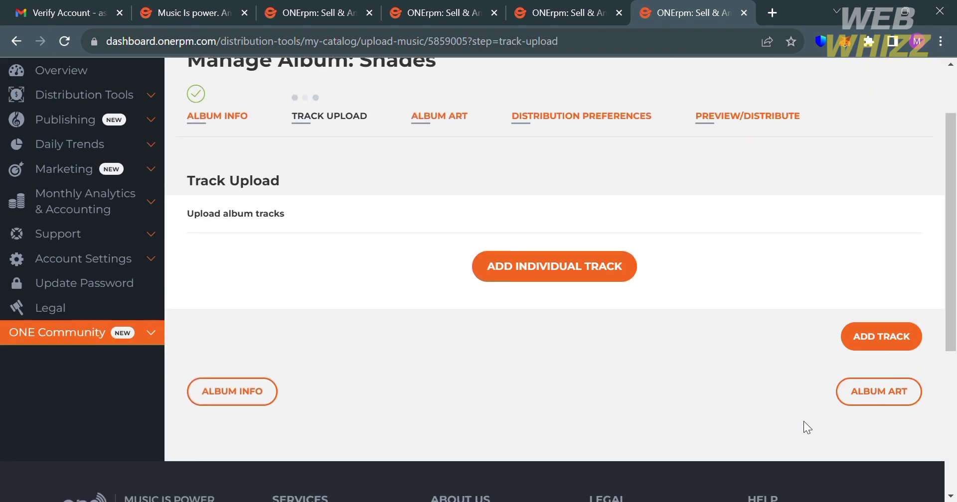
Step: Start adding an individual track to the album and review the fields of its track form
left_click(594, 276)
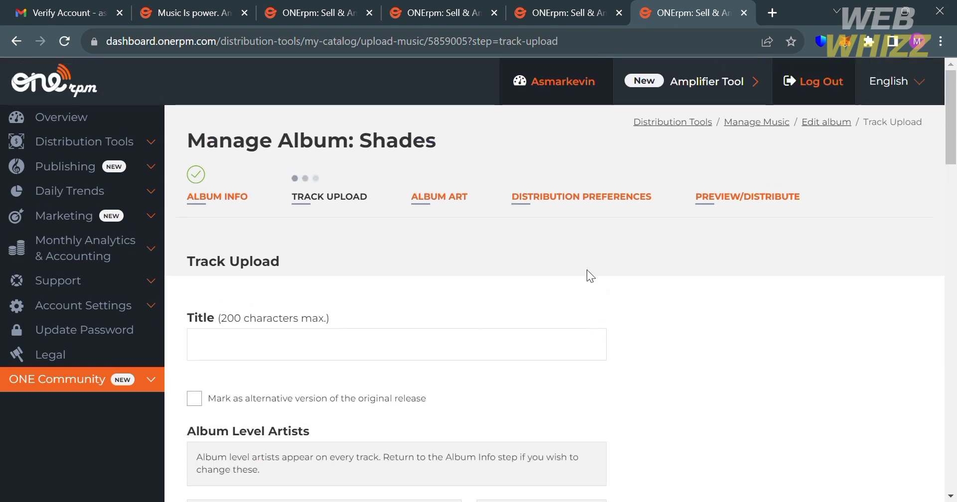
scroll(304, 358, "down", 10)
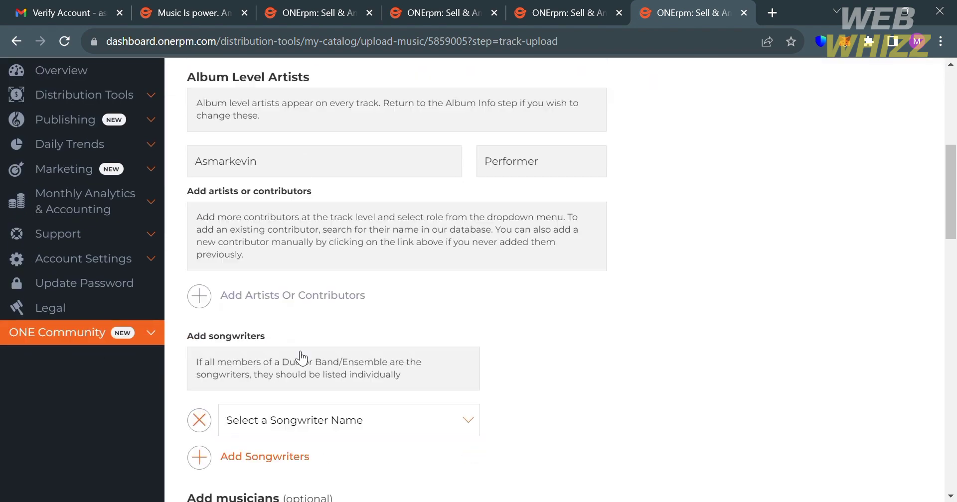
scroll(299, 358, "down", 10)
scroll(295, 357, "up", 5)
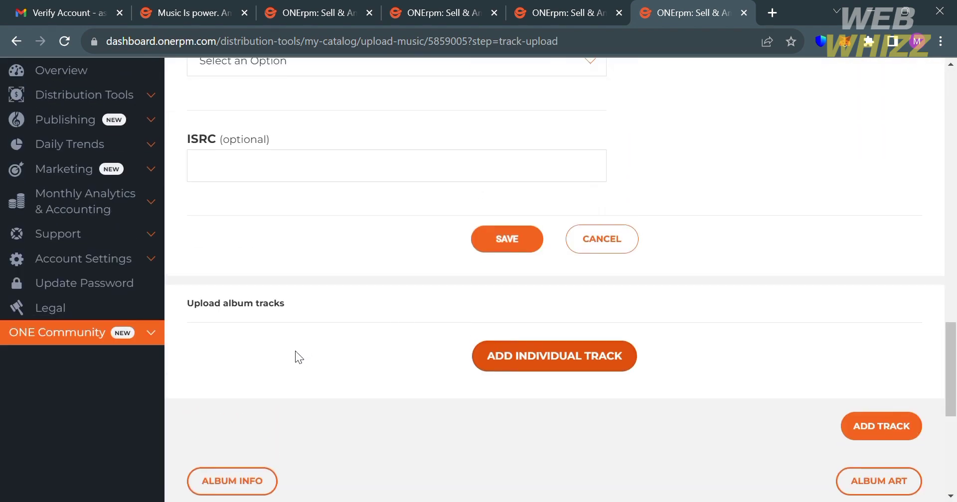
scroll(603, 248, "up", 5)
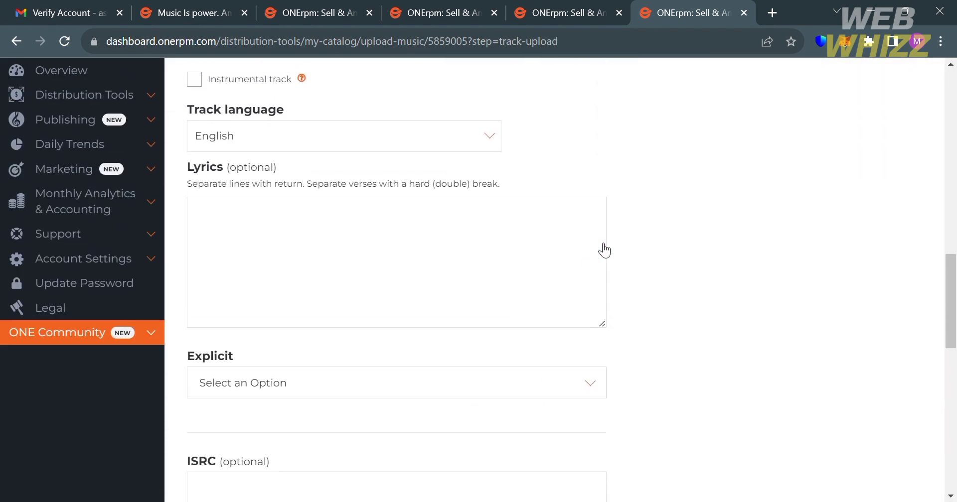
scroll(606, 250, "up", 10)
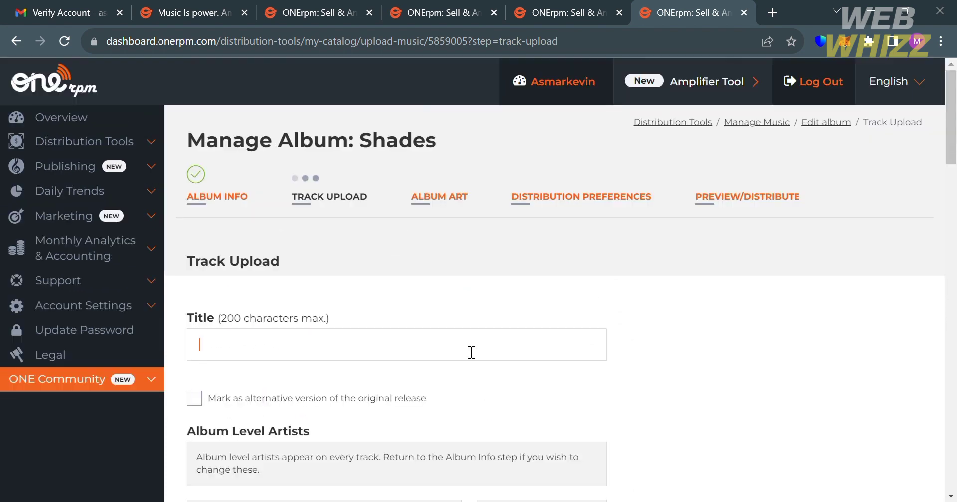
Step: Title the new track "Shadow"
scroll(471, 352, "down", 1)
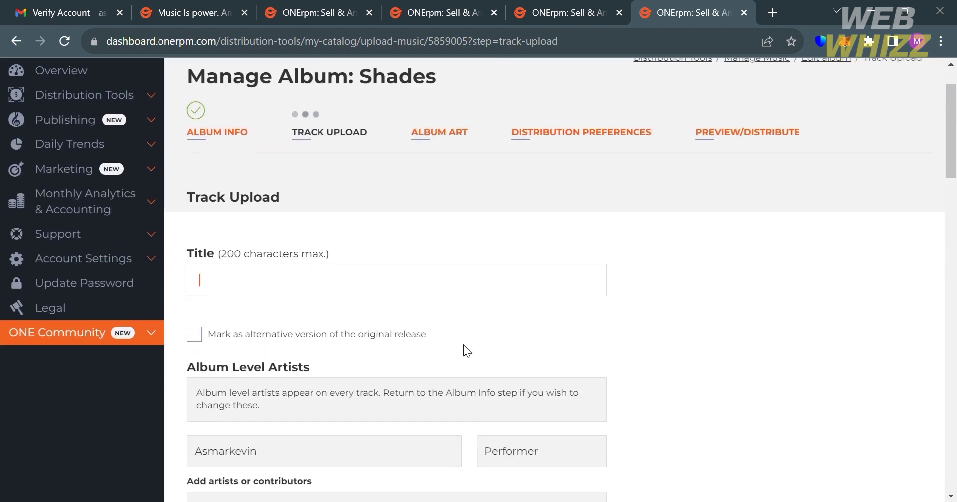
type("Shadow")
scroll(462, 345, "down", 2)
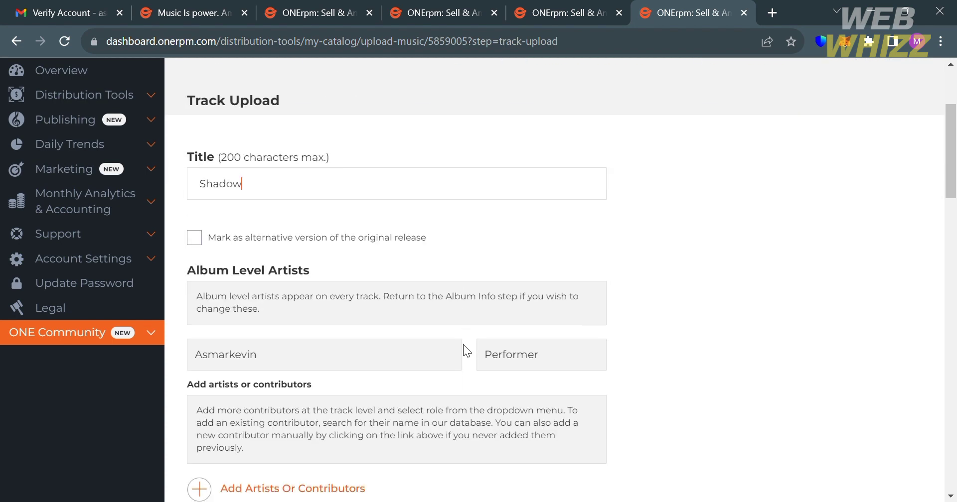
Step: Choose a songwriter from the existing names for the track "Shadow" and save the track
scroll(207, 253, "down", 2)
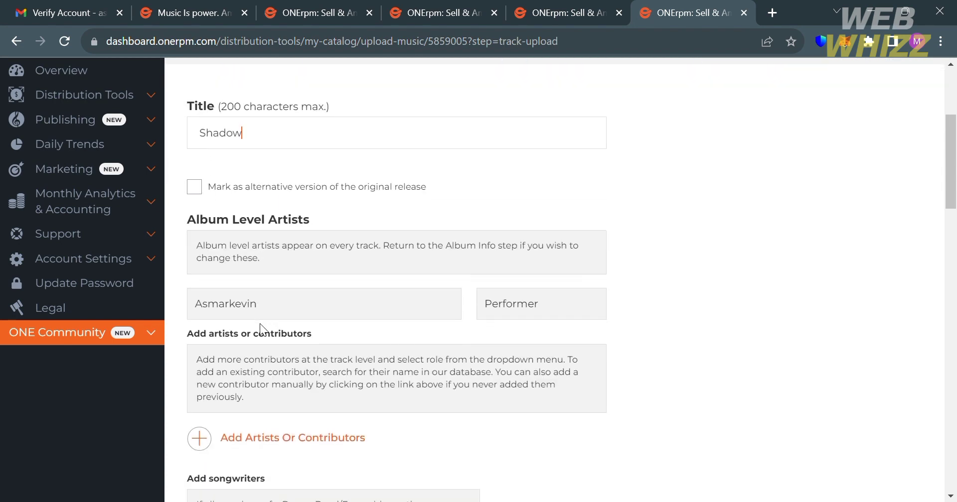
scroll(259, 324, "down", 1)
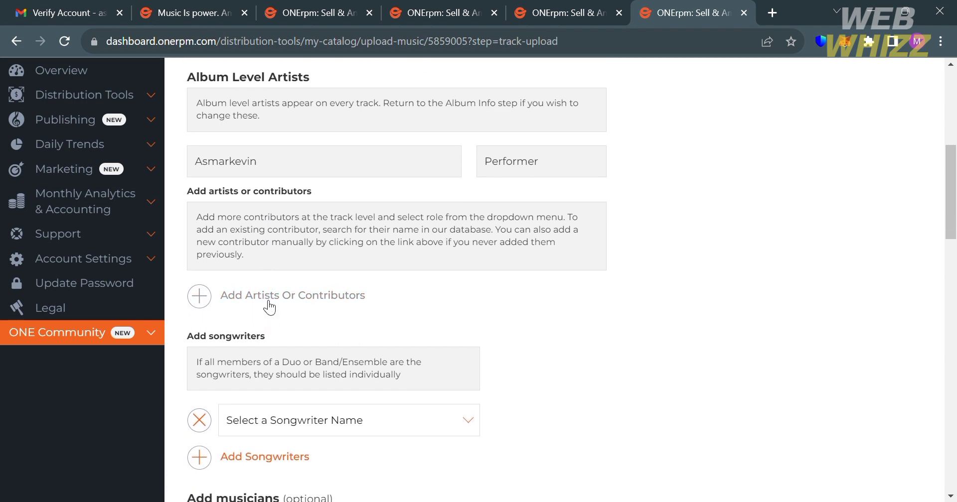
scroll(278, 418, "down", 1)
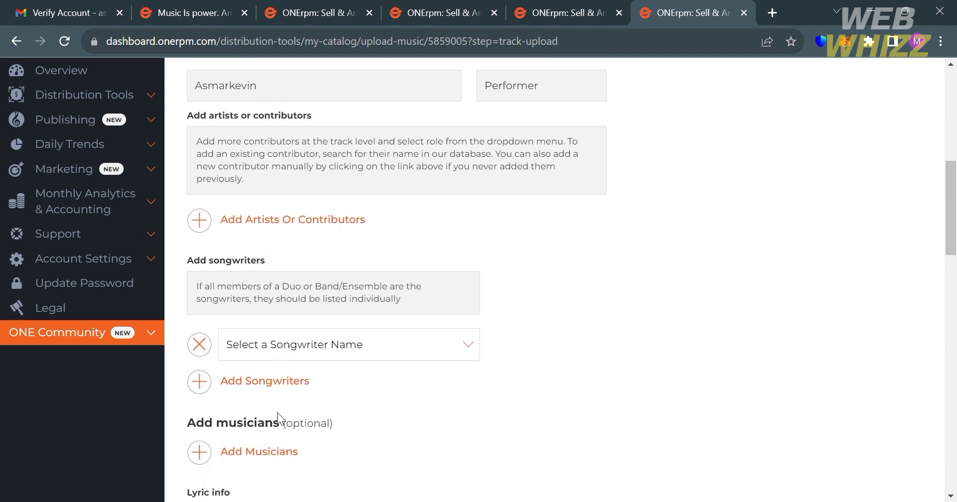
left_click(308, 345)
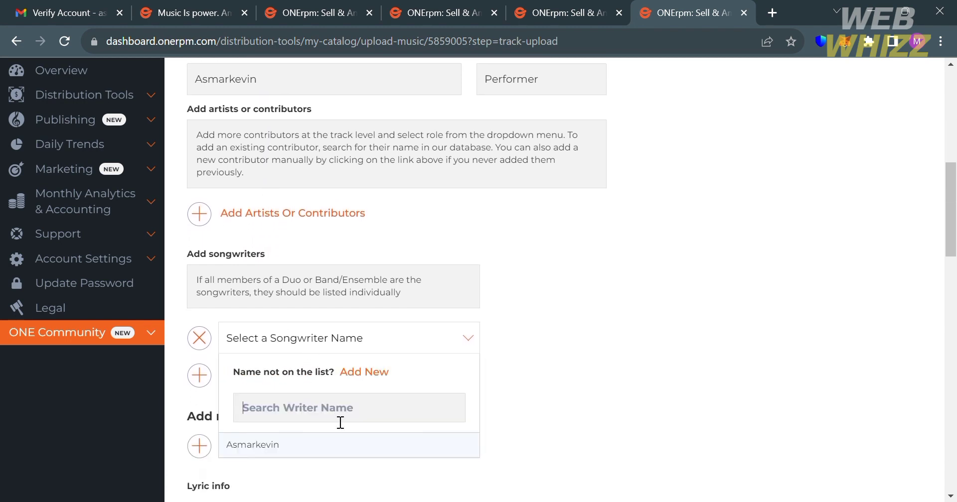
left_click(337, 445)
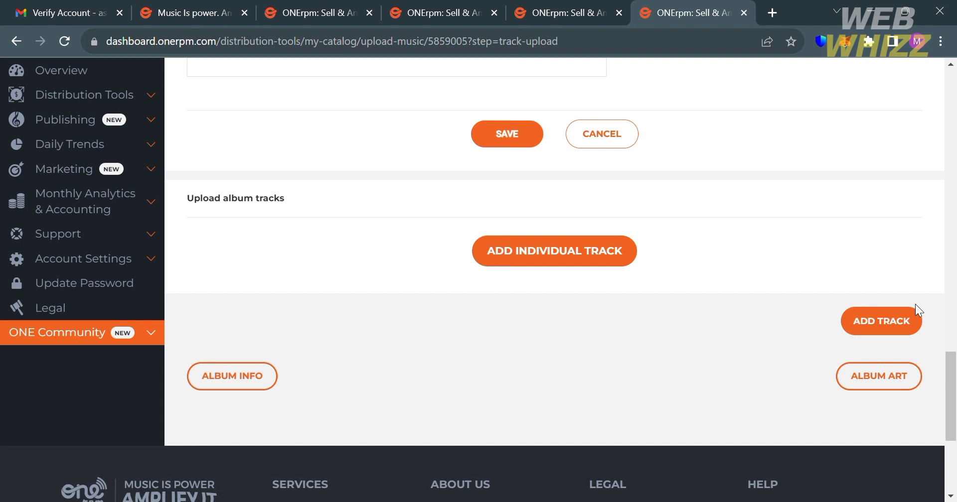
left_click(914, 308)
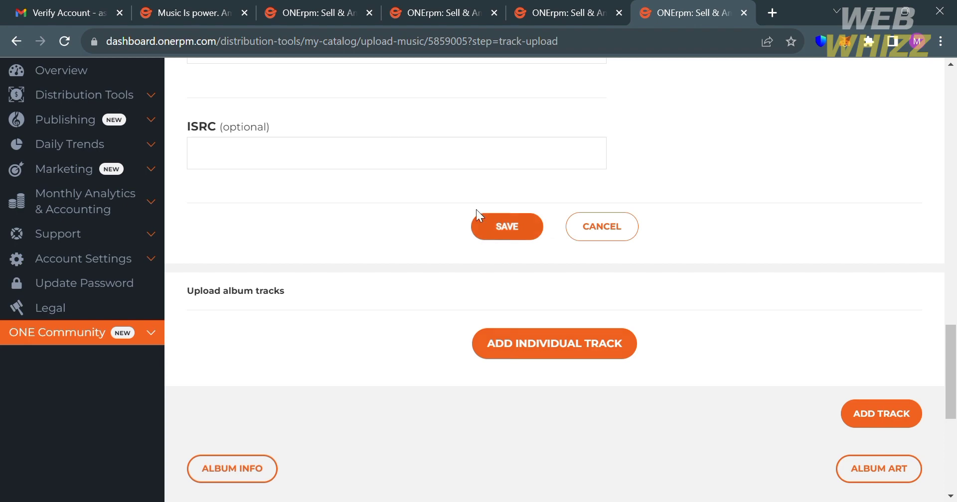
left_click(498, 225)
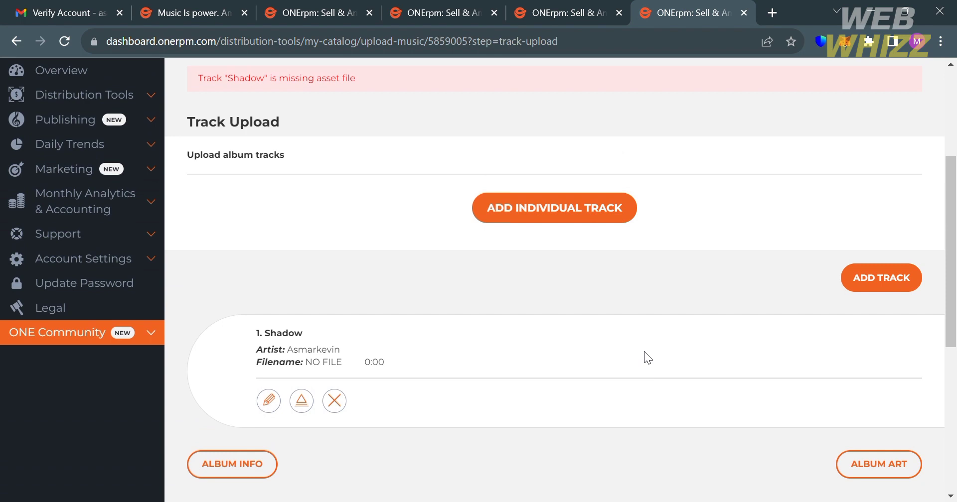
Step: Continue from Track Upload to Album Art and check the required artwork size
left_click(891, 296)
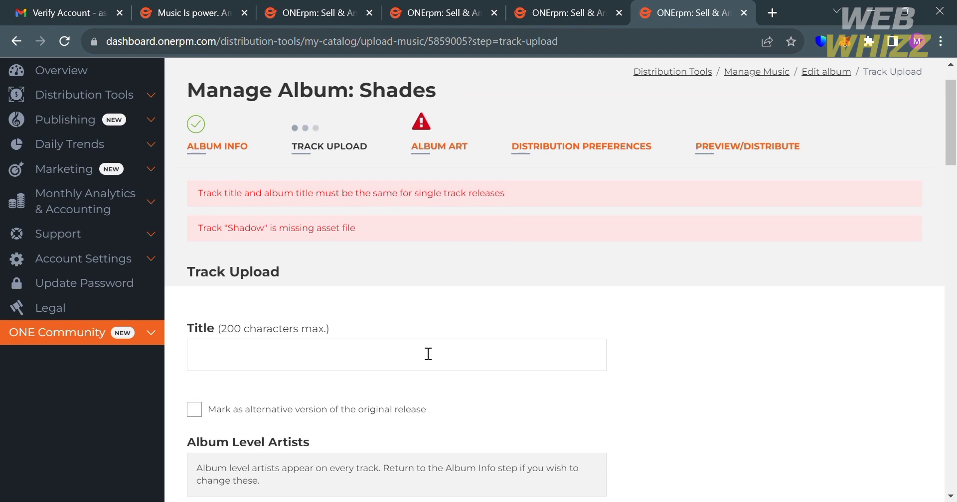
scroll(427, 354, "down", 1)
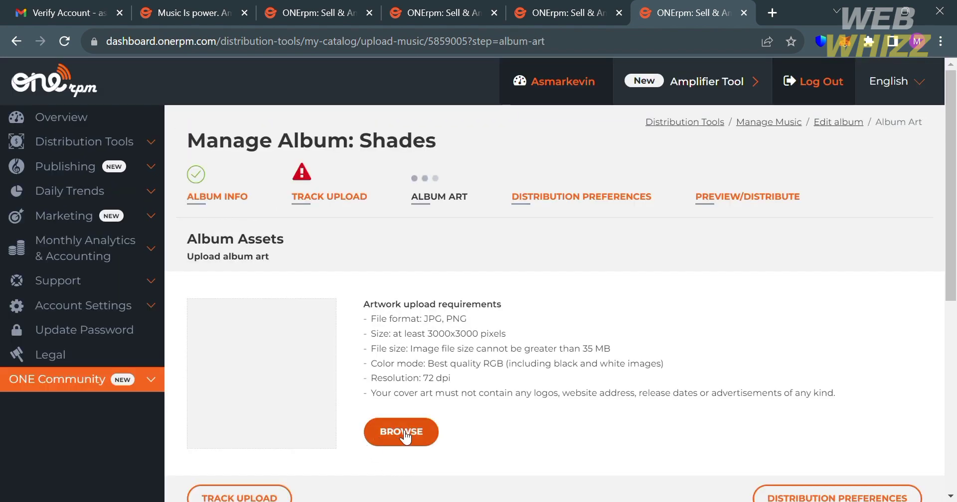
scroll(393, 434, "down", 2)
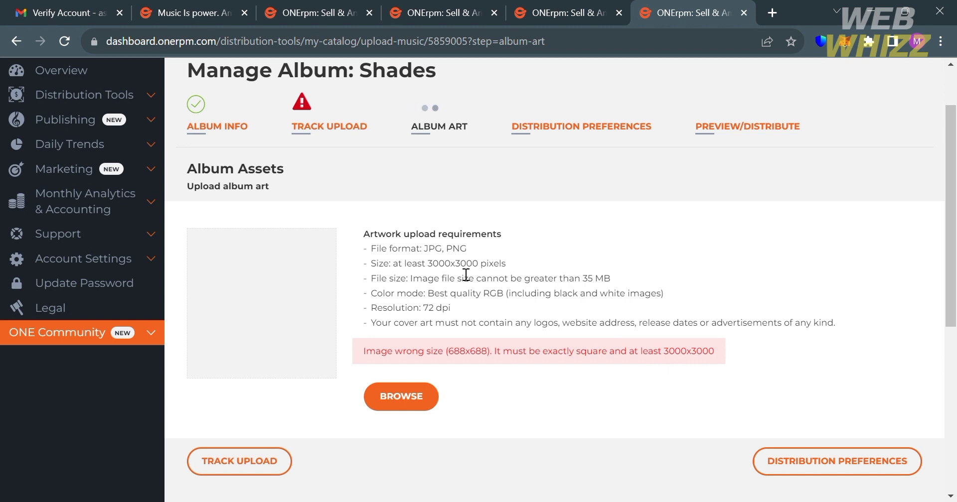
left_click_drag(444, 265, 512, 265)
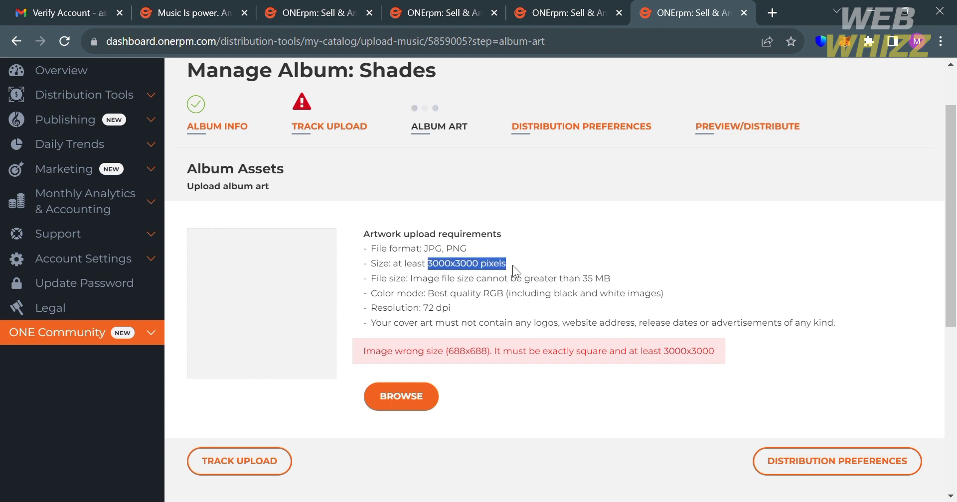
Step: Search Google for "3000x3000 pixels image" and open the Wikipedia page of the dark pier image
left_click(777, 7)
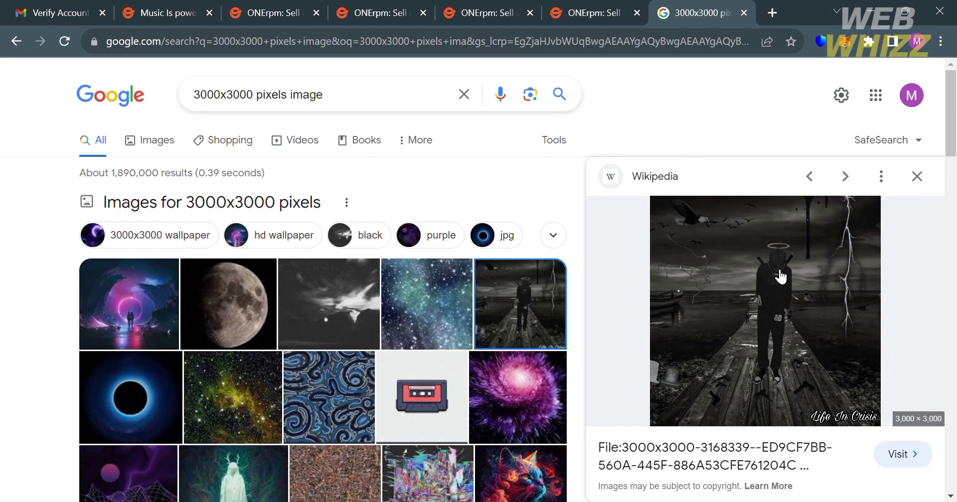
left_click(775, 269)
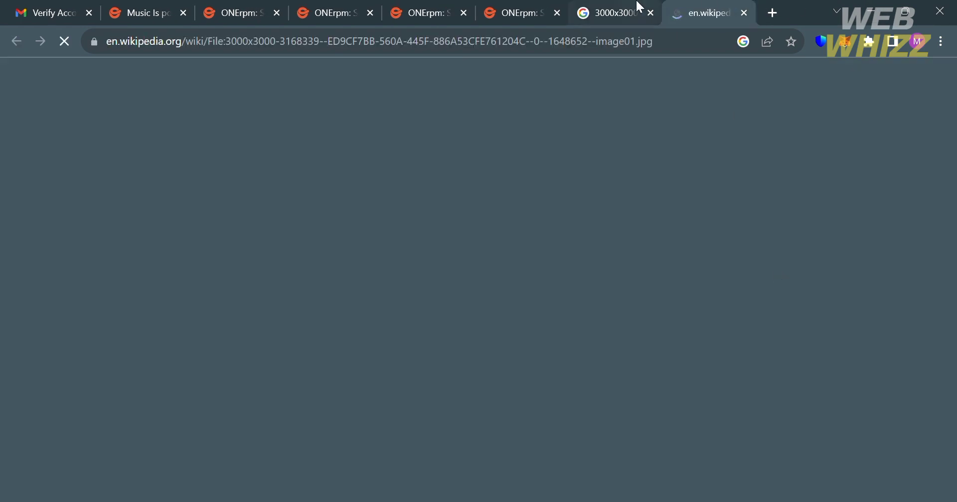
left_click(634, 7)
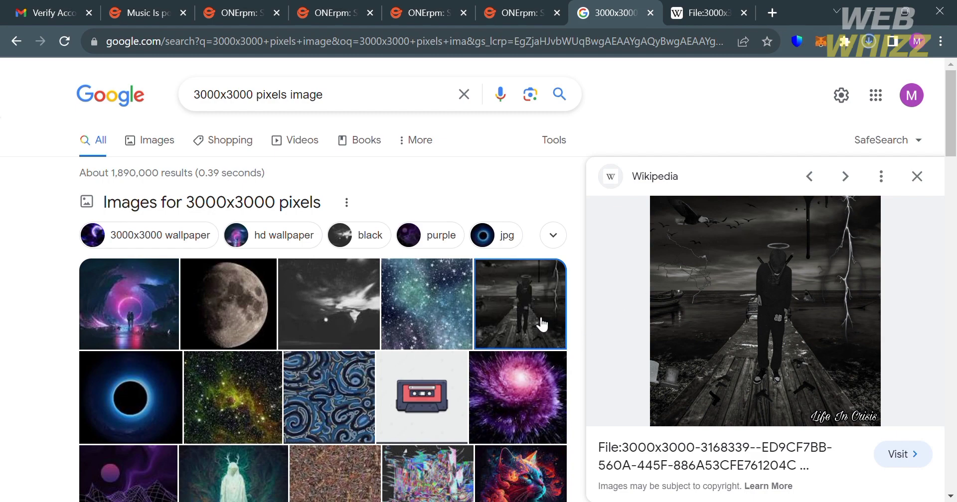
Step: Return to the Album Art page, upload the dark pier image as the album cover, and close the image search pages
left_click(521, 7)
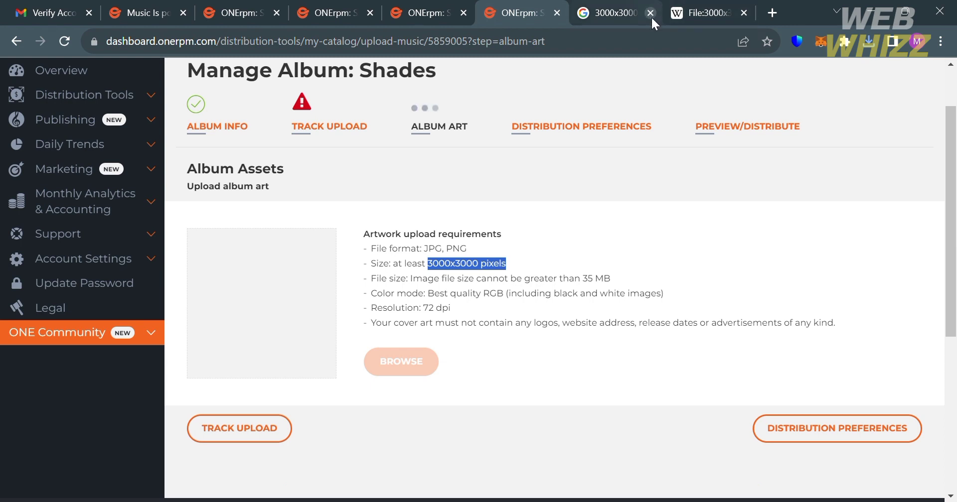
left_click(651, 16)
left_click(651, 16)
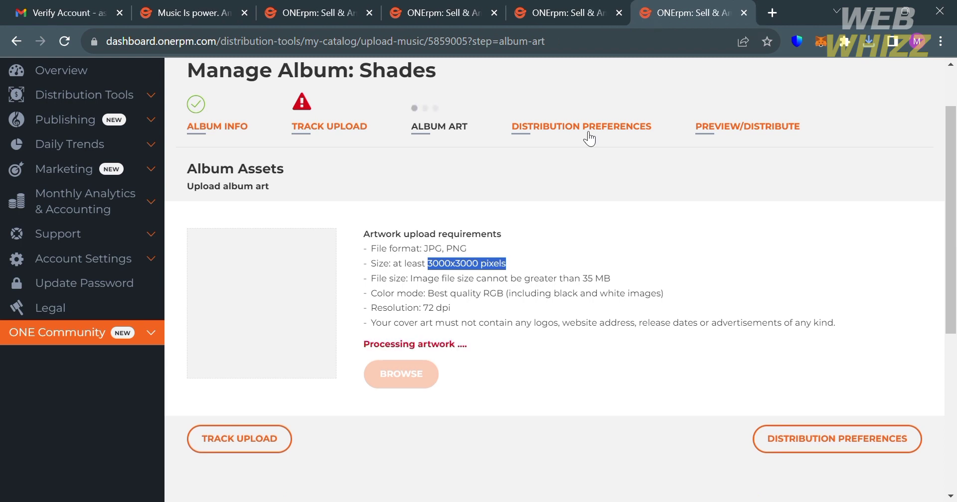
left_click(554, 416)
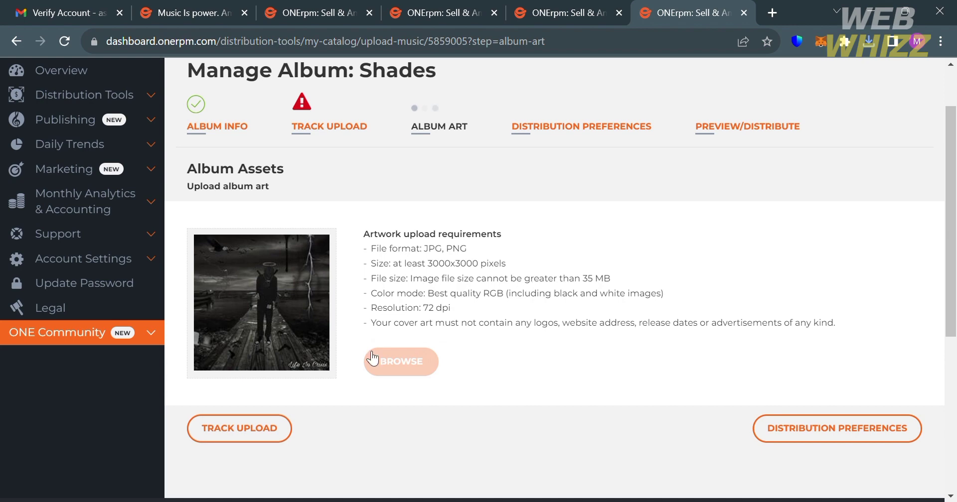
Step: Proceed to Distribution Preferences and review the territories available for the album
left_click(879, 430)
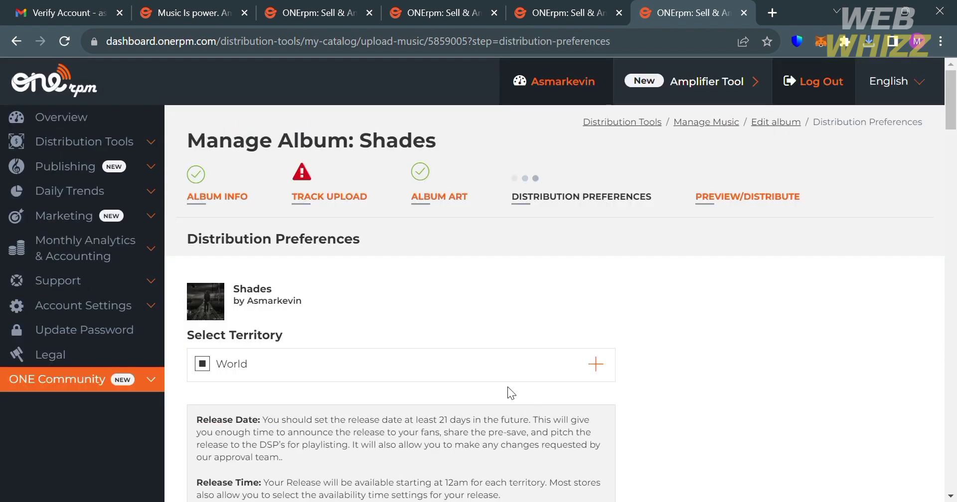
scroll(507, 387, "down", 2)
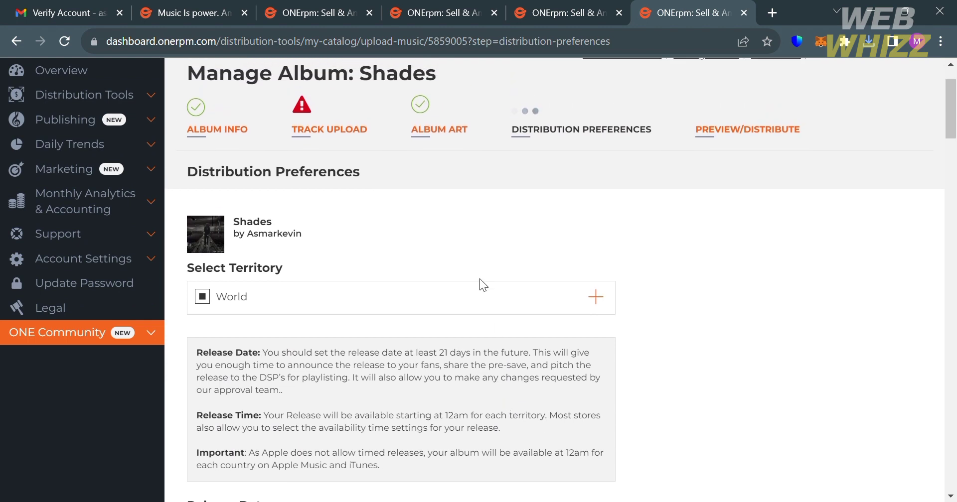
left_click(484, 302)
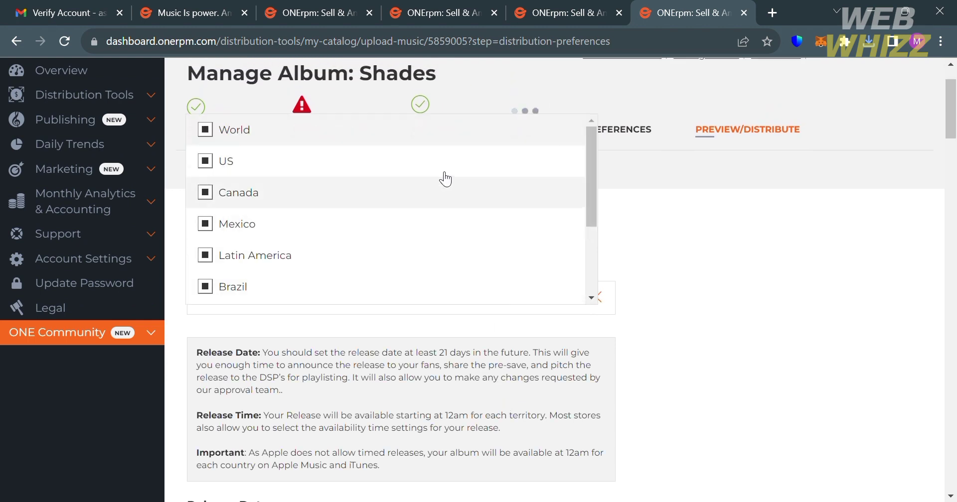
scroll(459, 244, "down", 2)
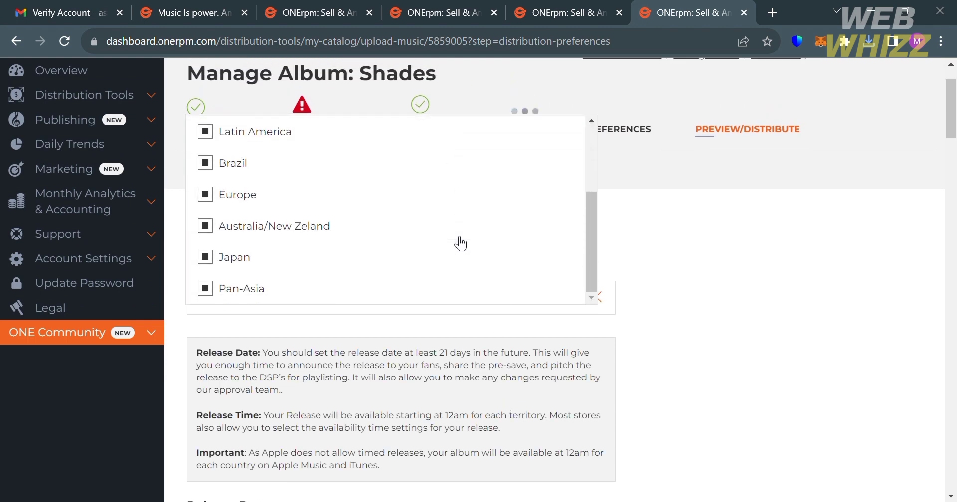
scroll(459, 244, "up", 2)
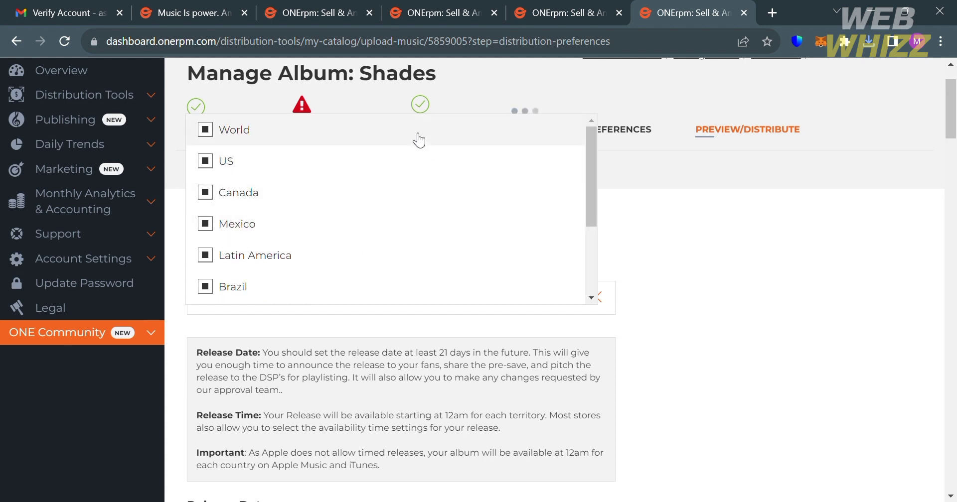
left_click(659, 204)
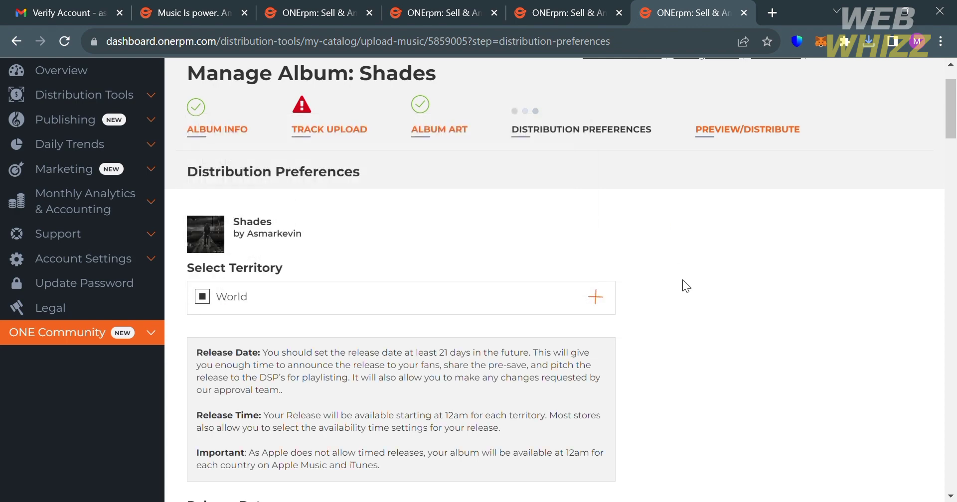
Step: Set the album's release date to 12/12/2023
scroll(690, 312, "down", 4)
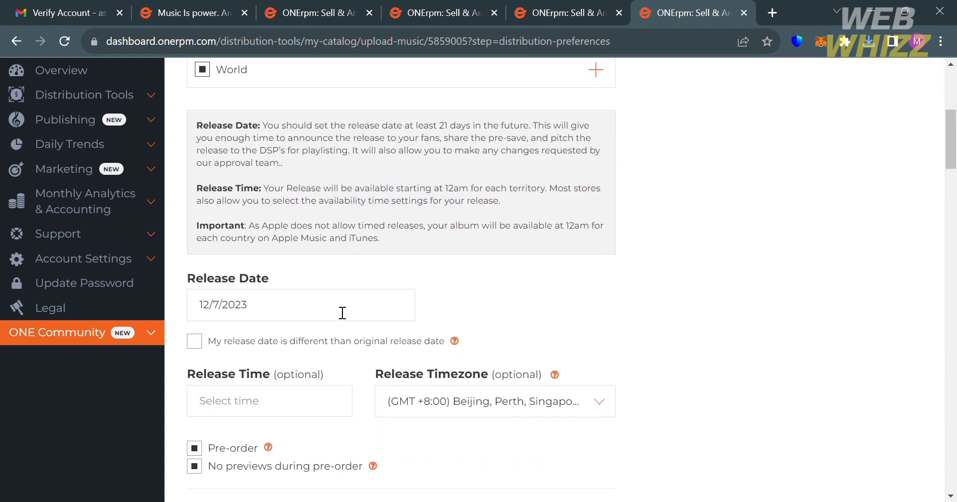
left_click(342, 312)
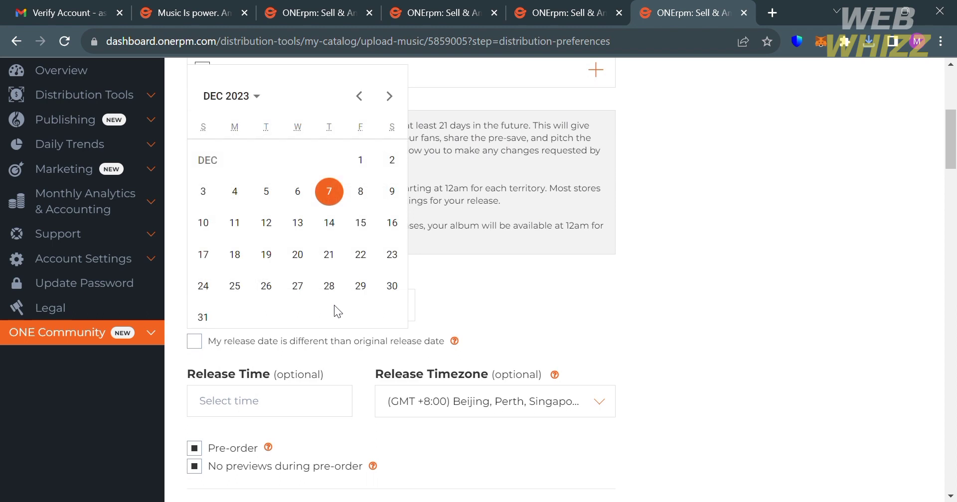
left_click(274, 235)
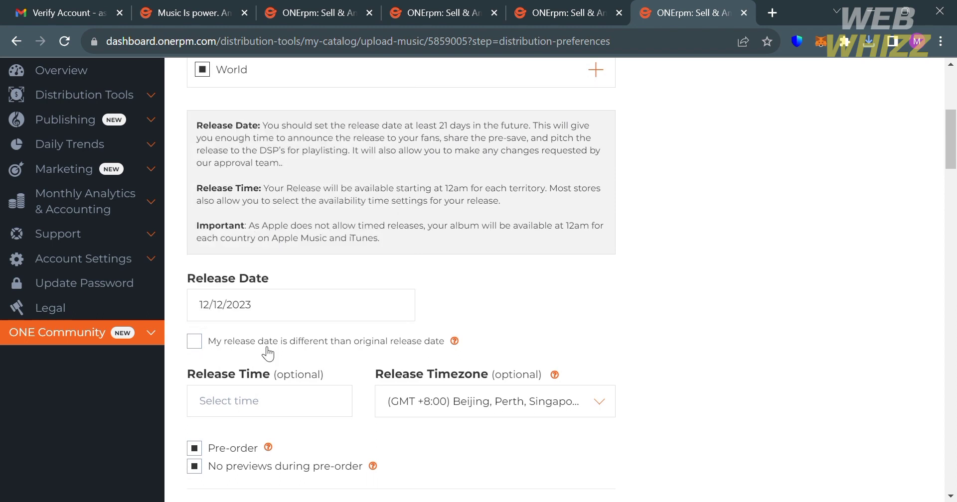
Step: Set the album's optional release time to 4:00 PM
scroll(271, 350, "down", 2)
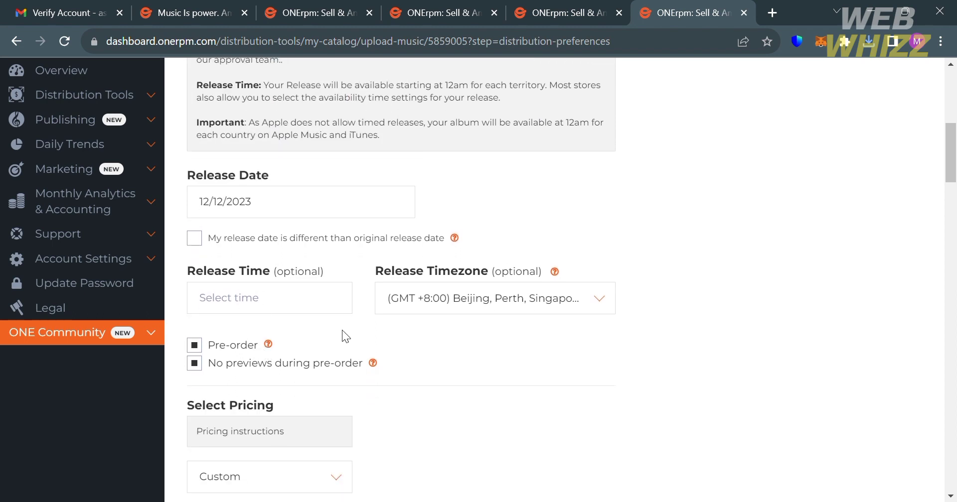
scroll(343, 330, "down", 1)
left_click(298, 237)
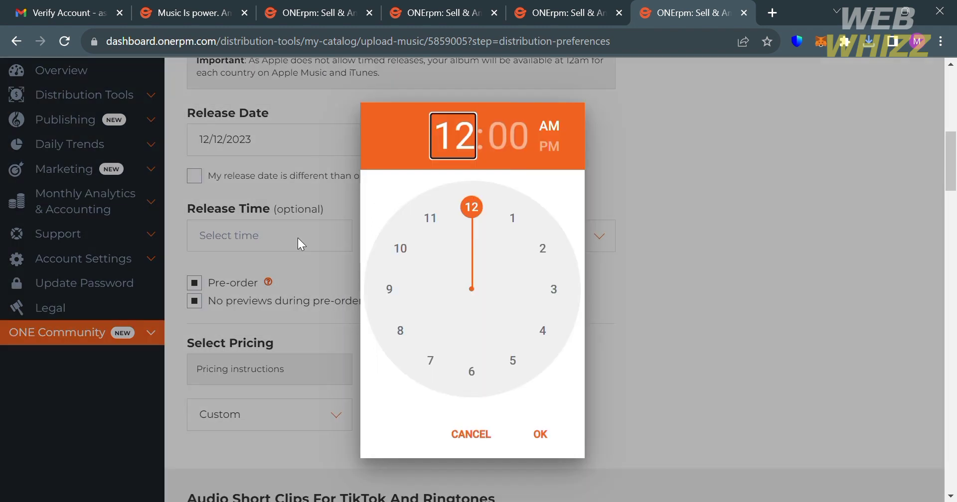
left_click(530, 334)
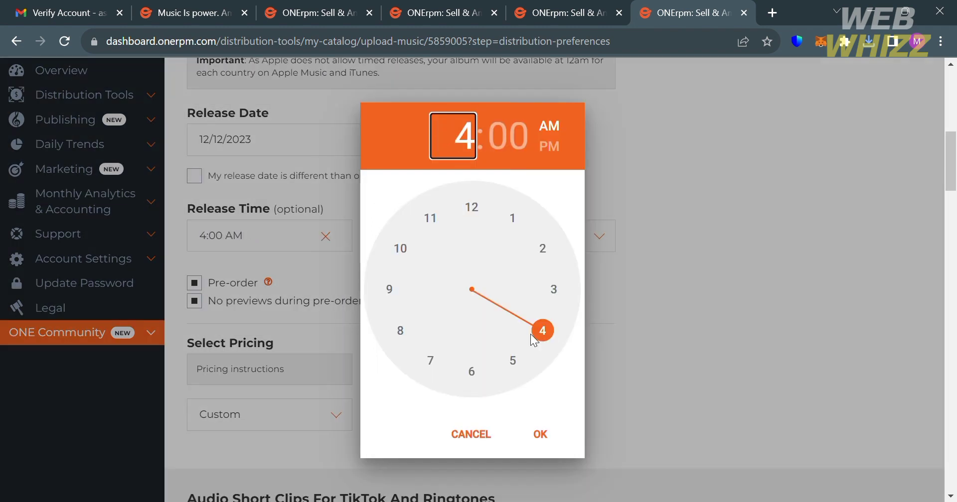
left_click(550, 146)
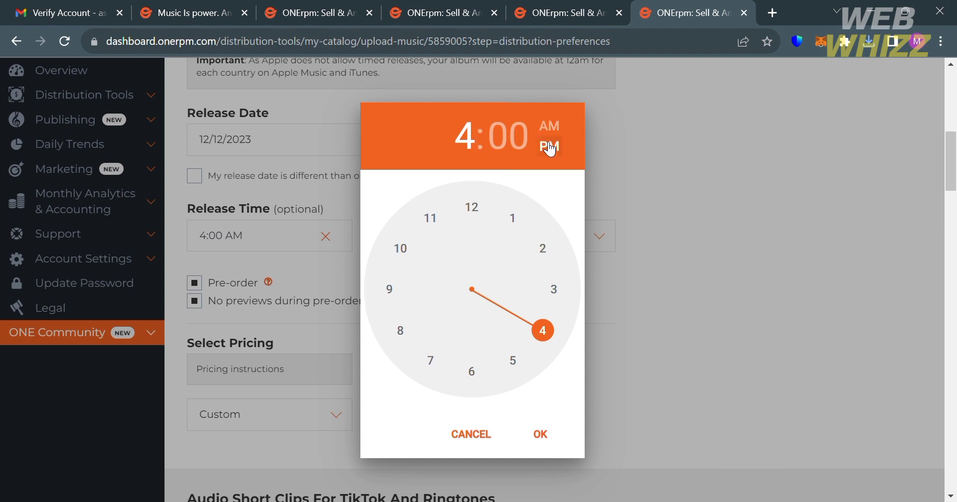
left_click(541, 434)
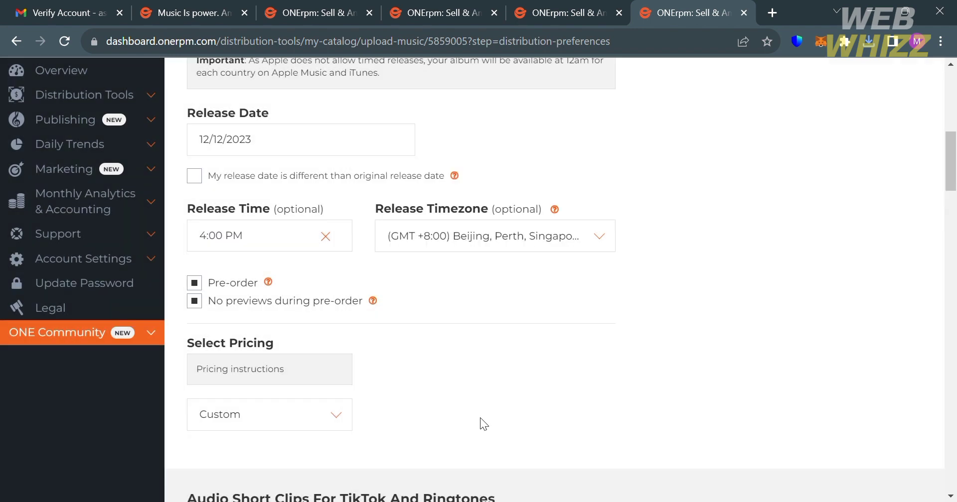
Step: Review the pricing options and the audio short clips and Free Track Generator sections
left_click(319, 420)
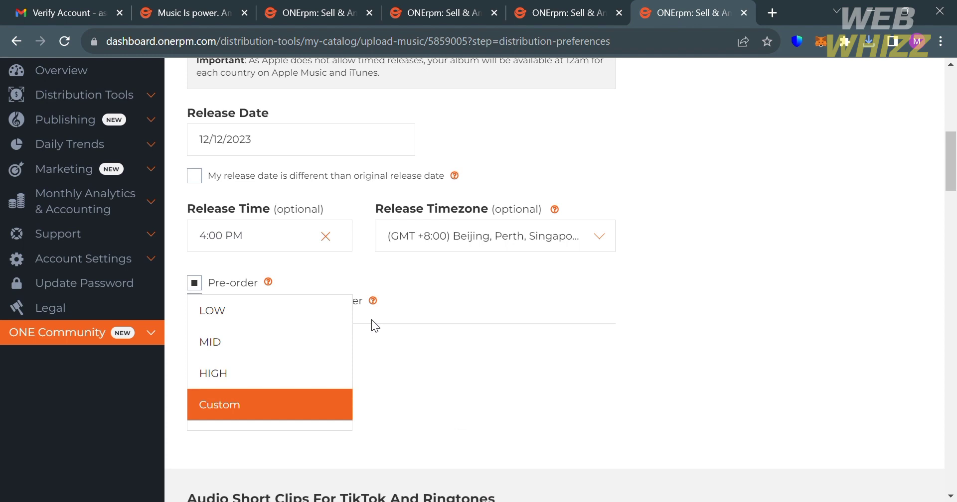
left_click(411, 317)
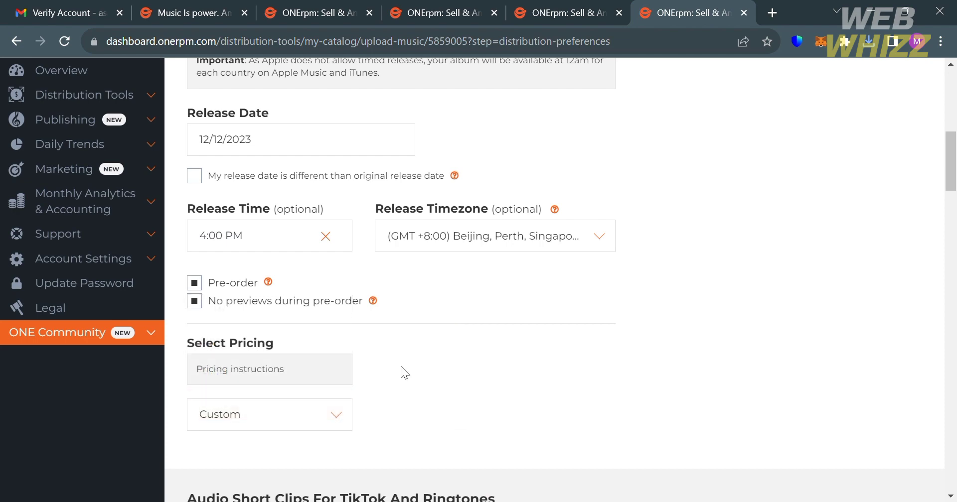
scroll(412, 405, "down", 9)
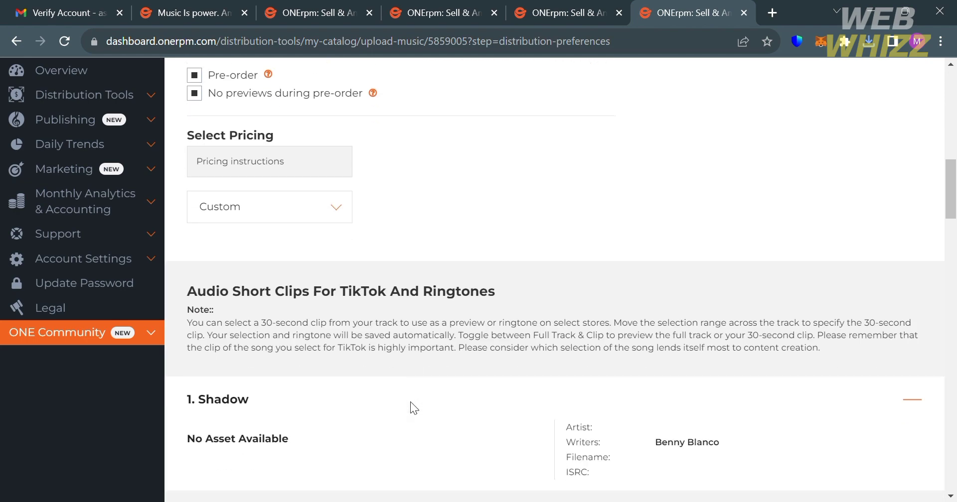
scroll(647, 344, "down", 7)
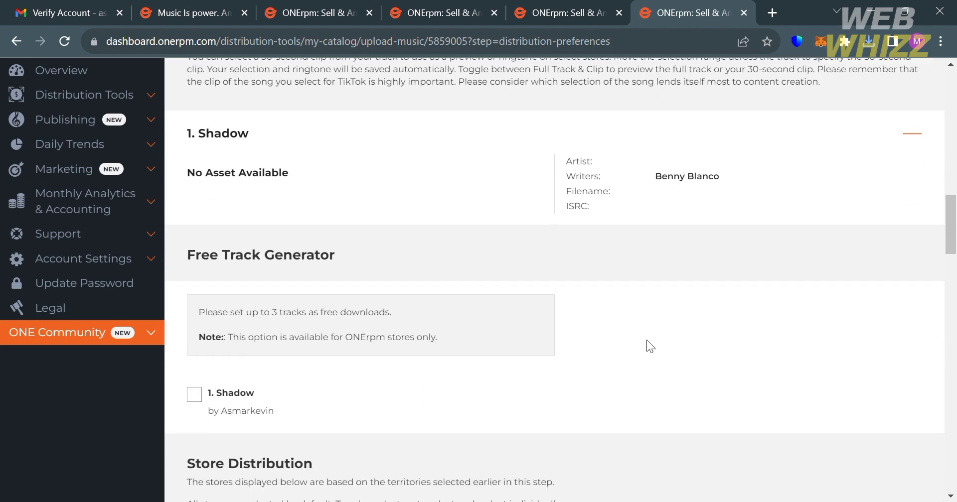
Step: Review the stores listed under Store Distribution, from the Essentials group through to the end of the list
scroll(646, 339, "up", 1)
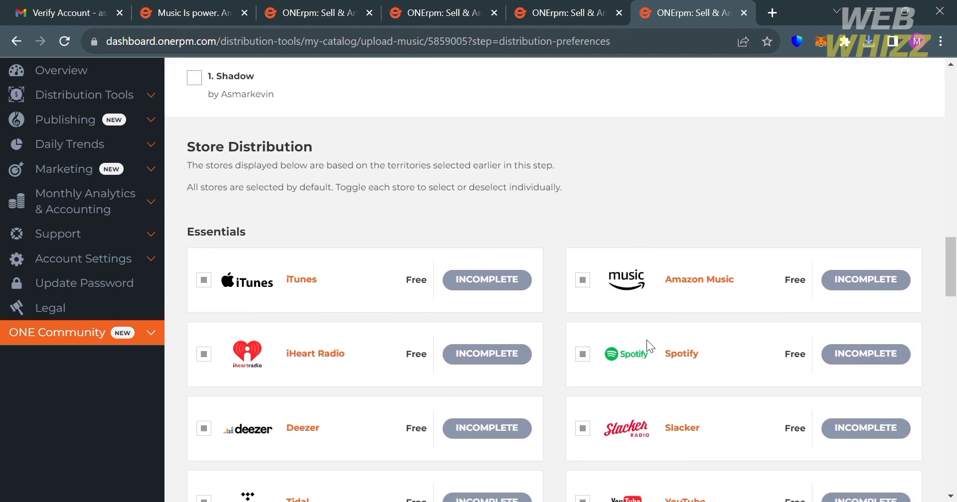
scroll(591, 354, "down", 7)
scroll(590, 354, "down", 9)
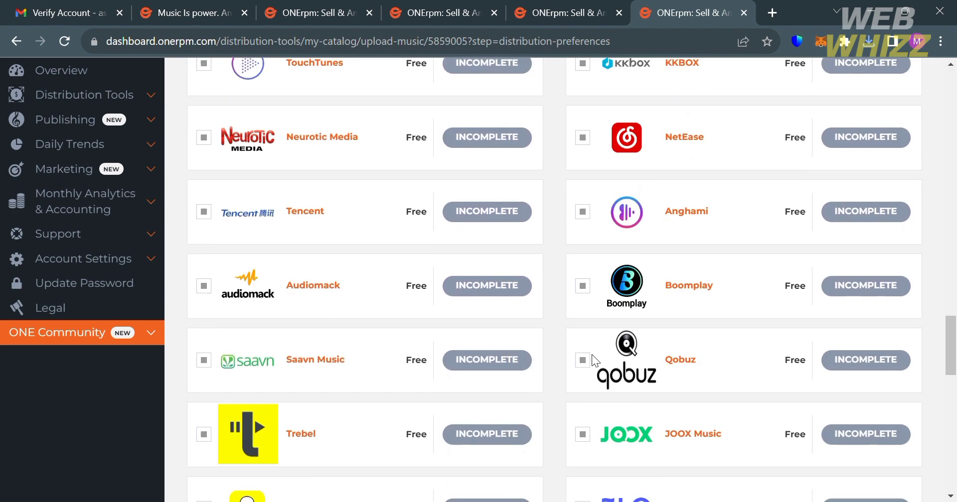
scroll(591, 355, "up", 20)
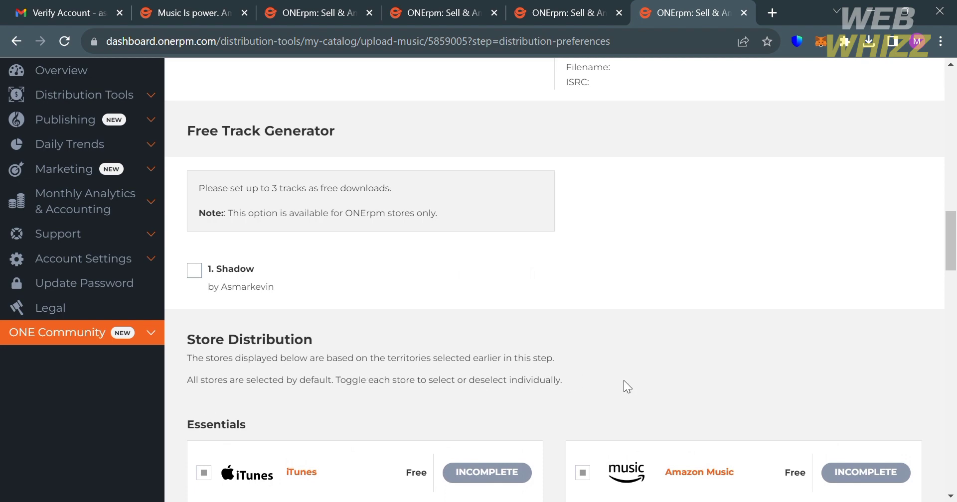
scroll(623, 381, "down", 15)
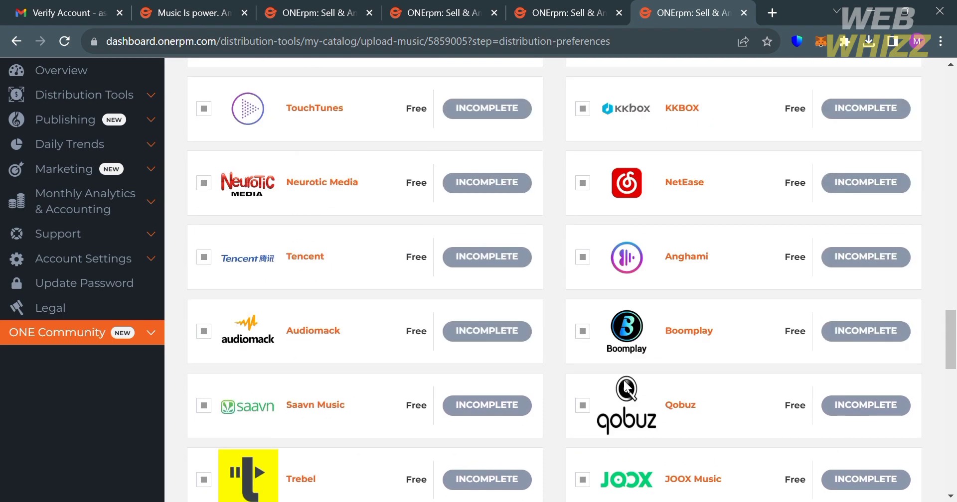
scroll(624, 381, "up", 6)
scroll(624, 380, "up", 10)
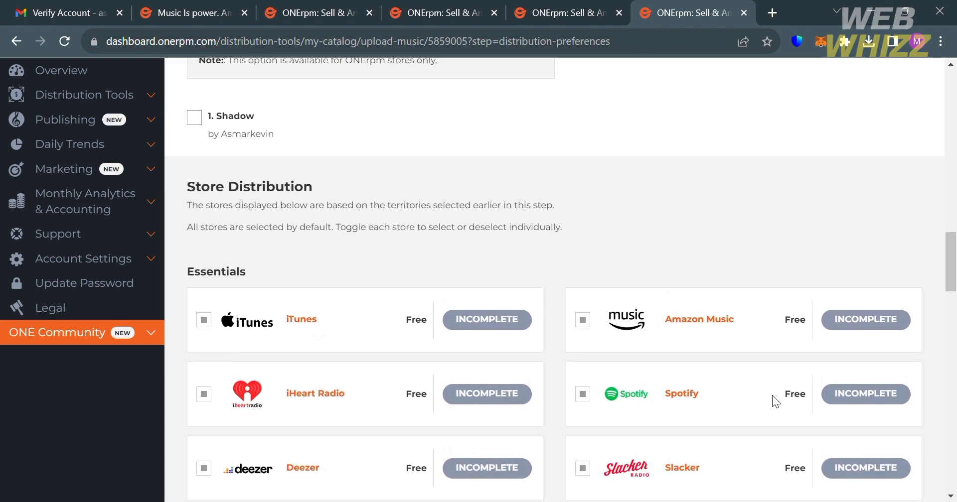
scroll(846, 401, "down", 12)
scroll(854, 402, "down", 8)
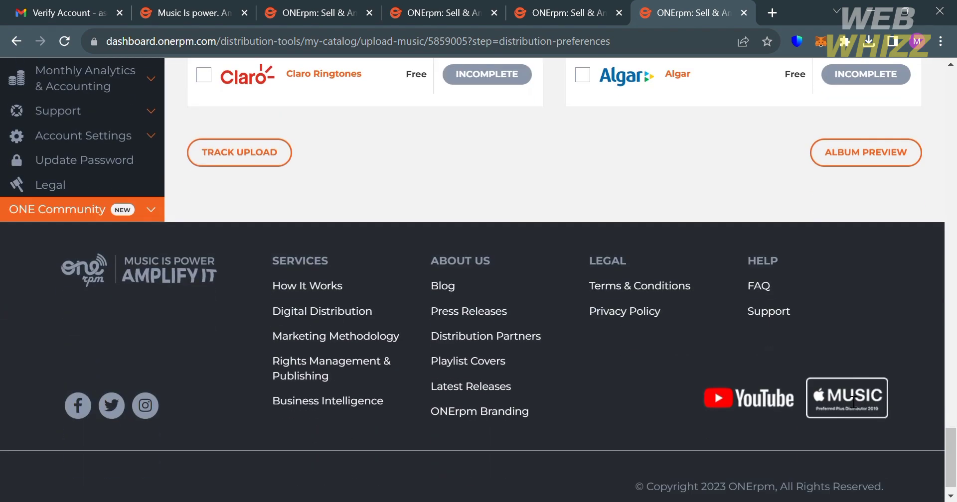
Step: Proceed to the Album Preview and review the cover art, track list, label, genres and release details
scroll(845, 397, "up", 3)
left_click(866, 310)
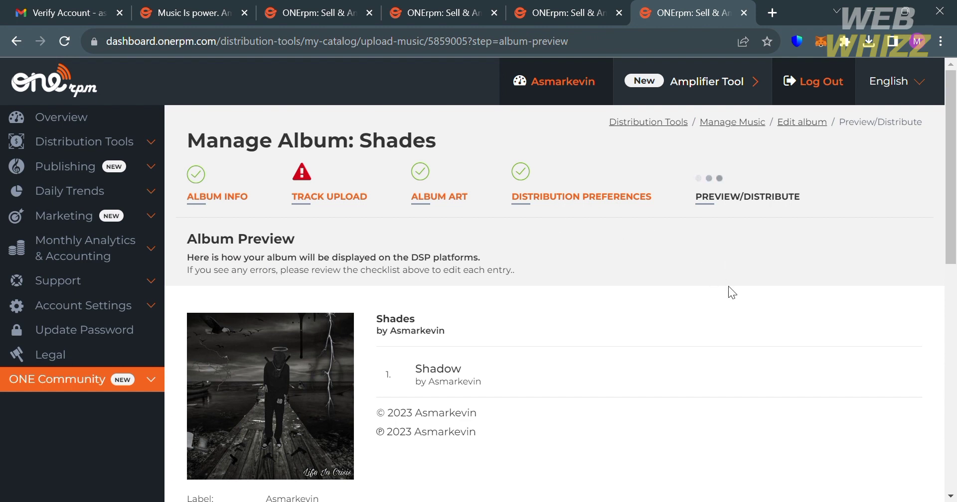
scroll(727, 286, "down", 6)
scroll(728, 286, "up", 3)
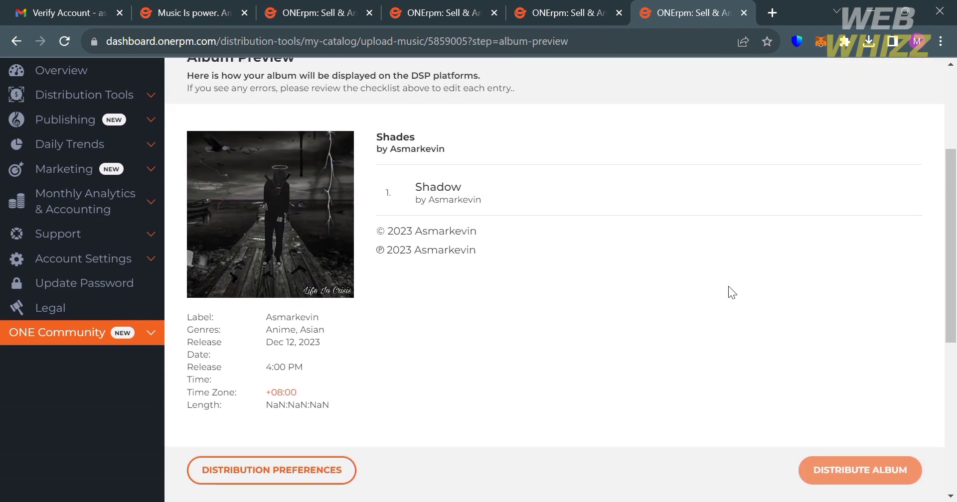
mouse_move(494, 190)
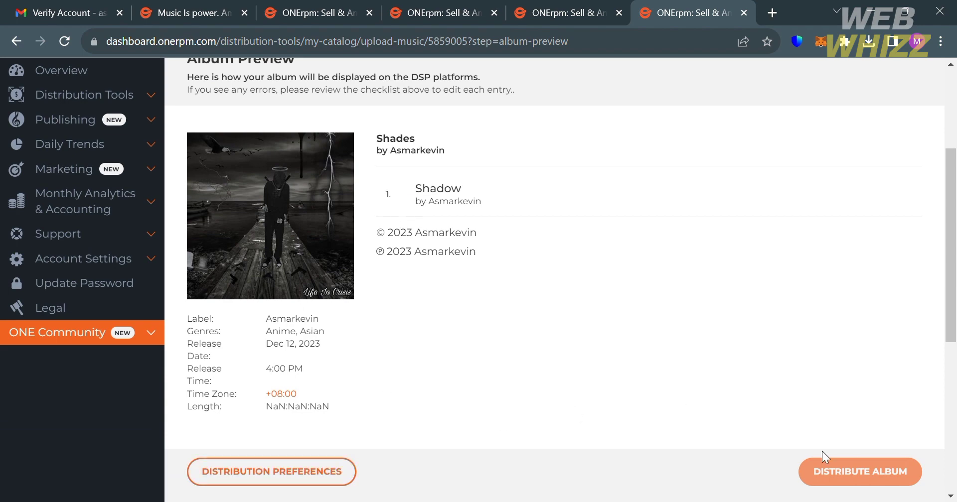
scroll(821, 450, "up", 4)
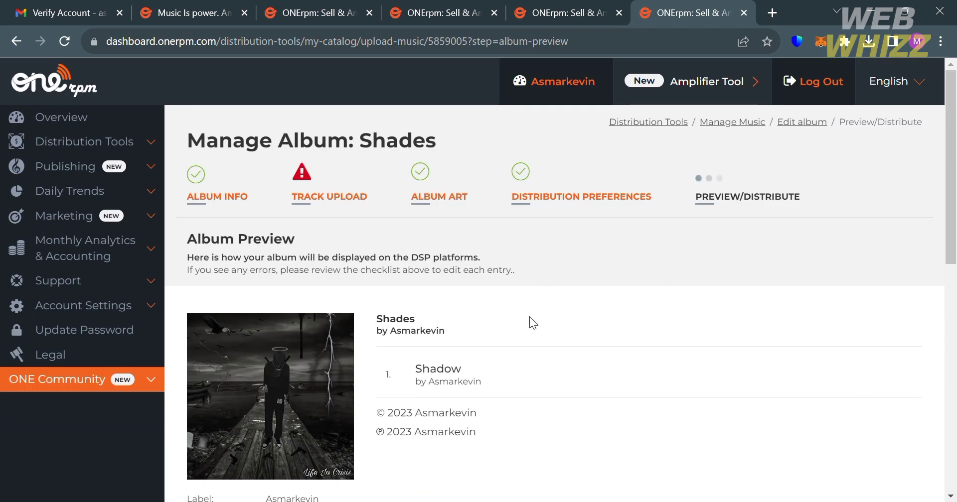
mouse_move(401, 366)
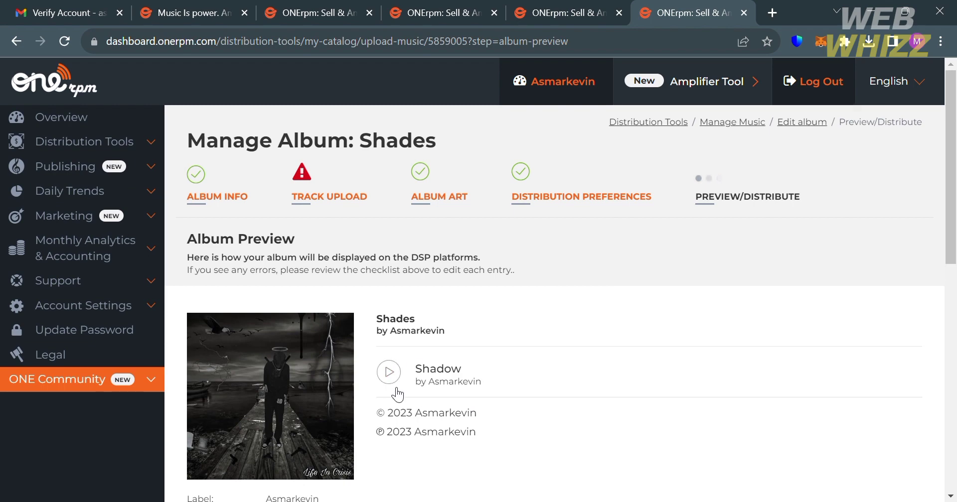
scroll(588, 445, "down", 10)
scroll(588, 443, "up", 5)
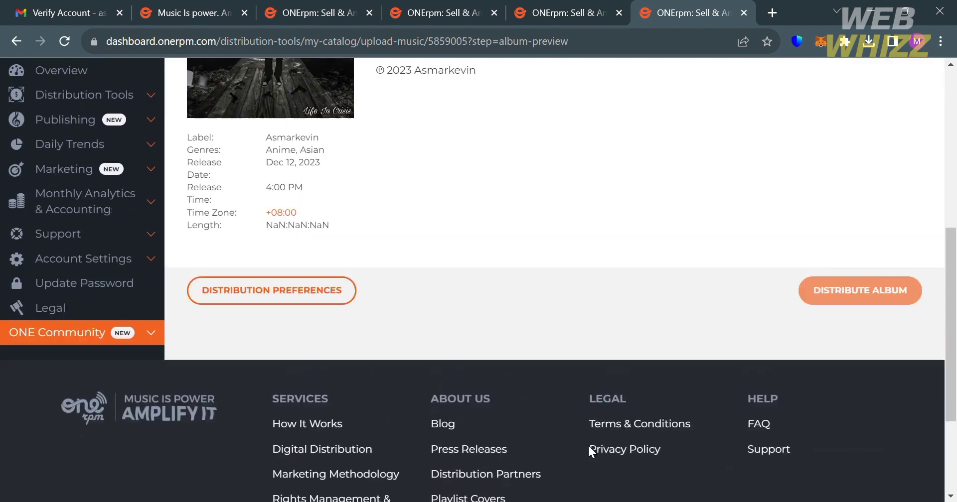
scroll(713, 370, "up", 4)
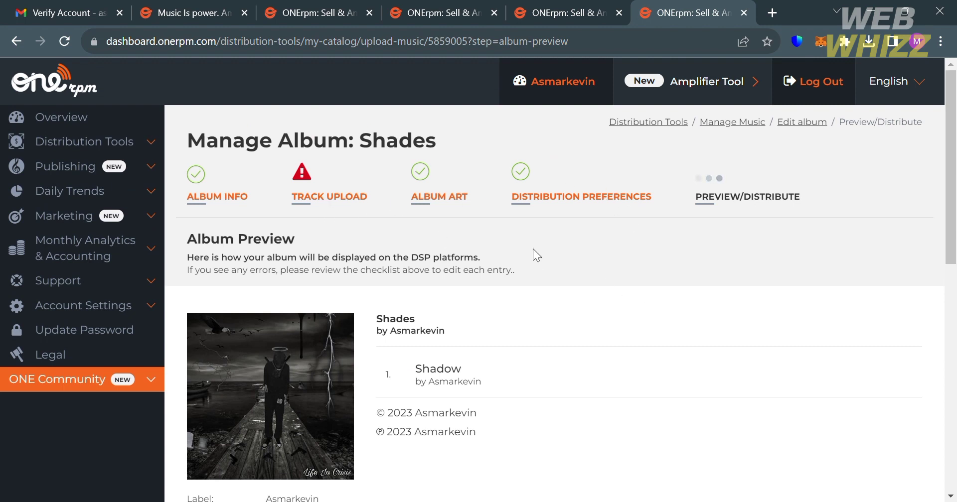
Step: Return to the album's Track Upload stage and examine the errors flagged for the track "Shadow"
left_click(320, 185)
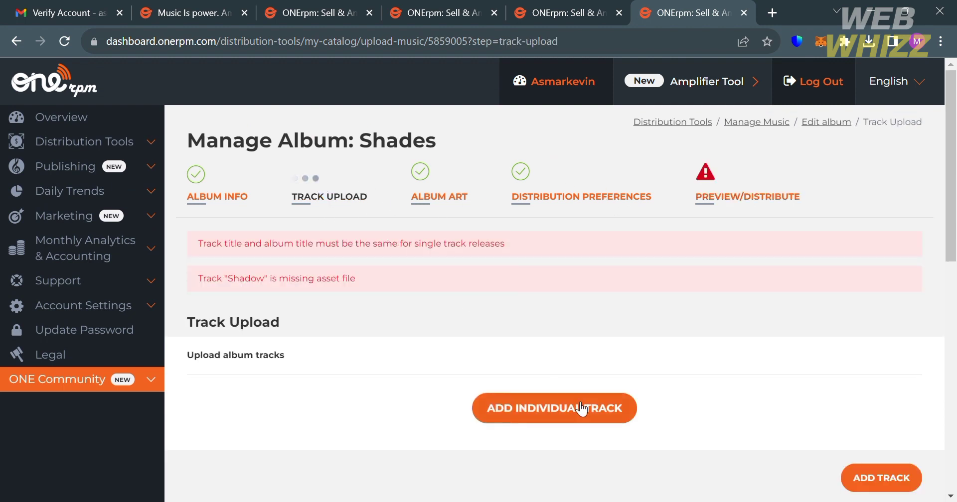
scroll(581, 408, "down", 3)
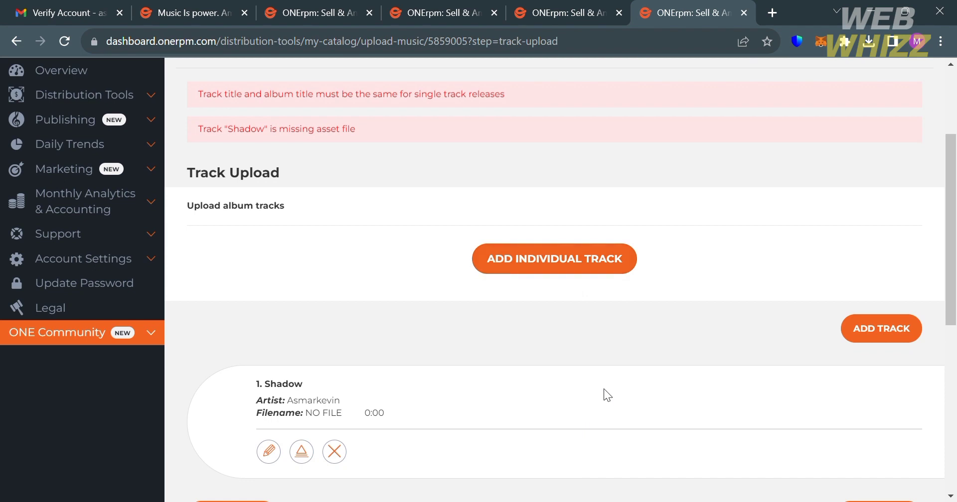